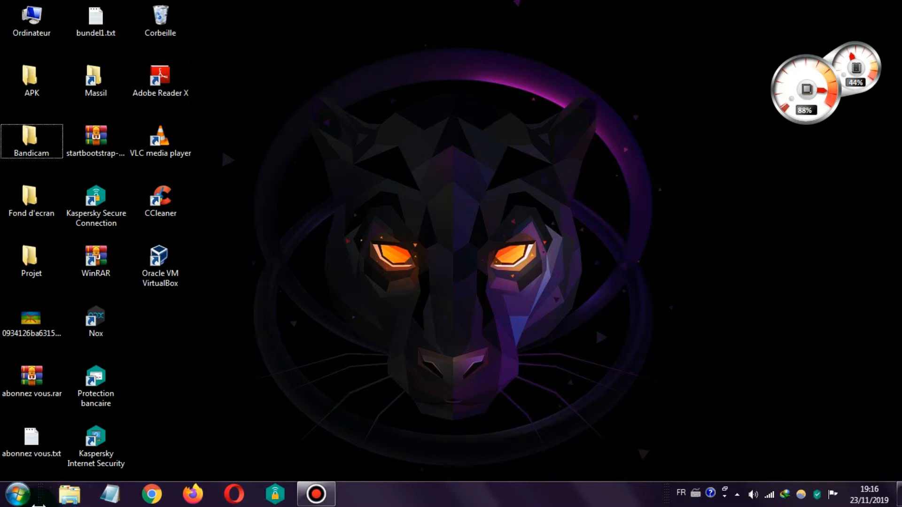
- Open Windows Update and display its page for modifying the update settings (Modifier les paramètres)
left_click(26, 499)
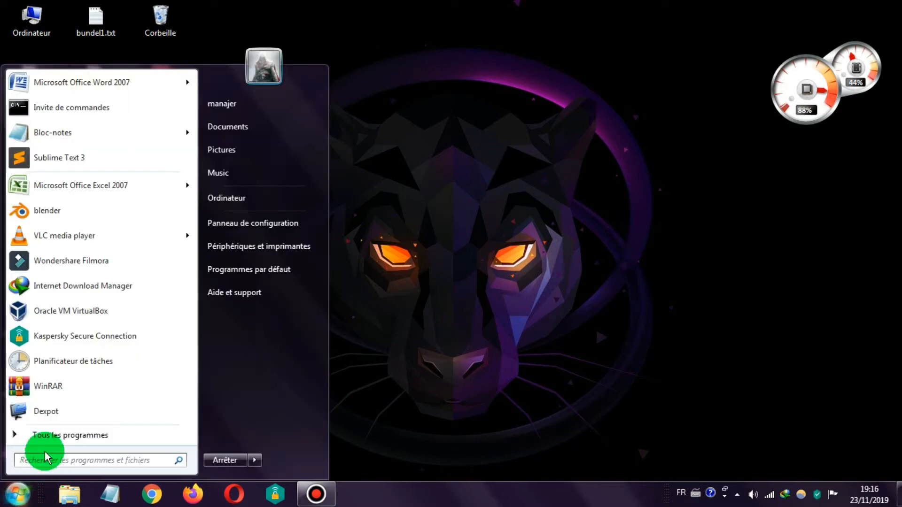
left_click(47, 435)
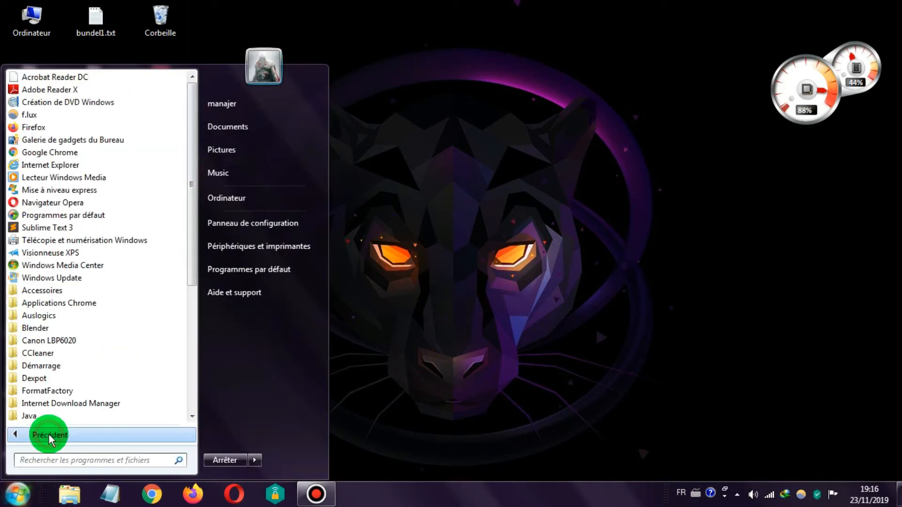
left_click(42, 277)
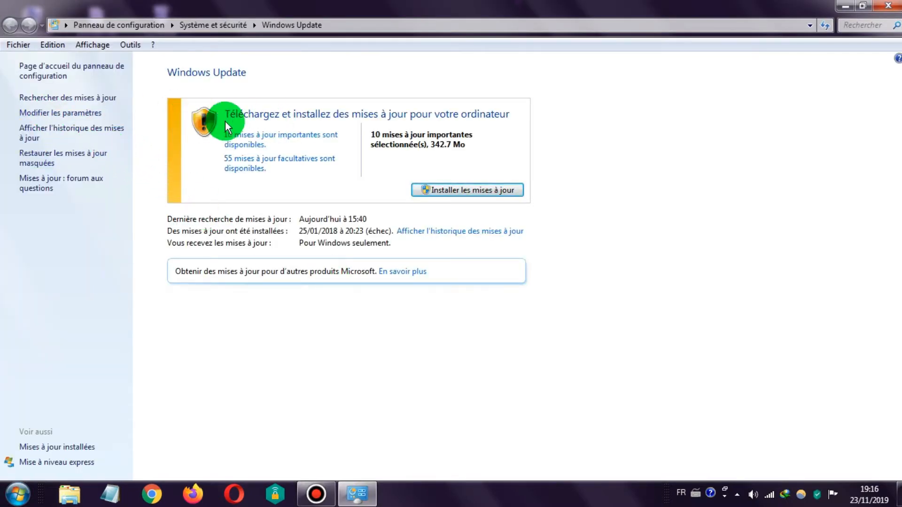
left_click(74, 115)
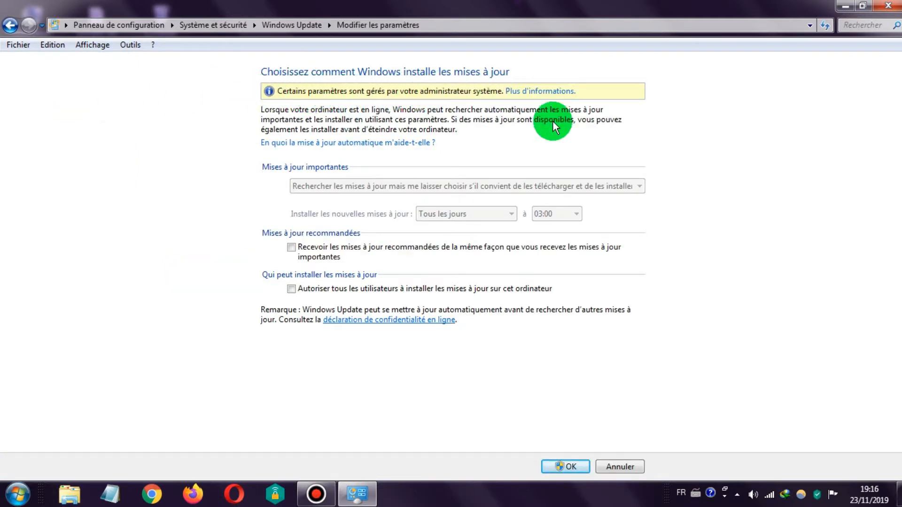
- Try to change the important-updates mode, the installation frequency and the installation time
left_click(637, 186)
left_click(499, 216)
left_click(552, 213)
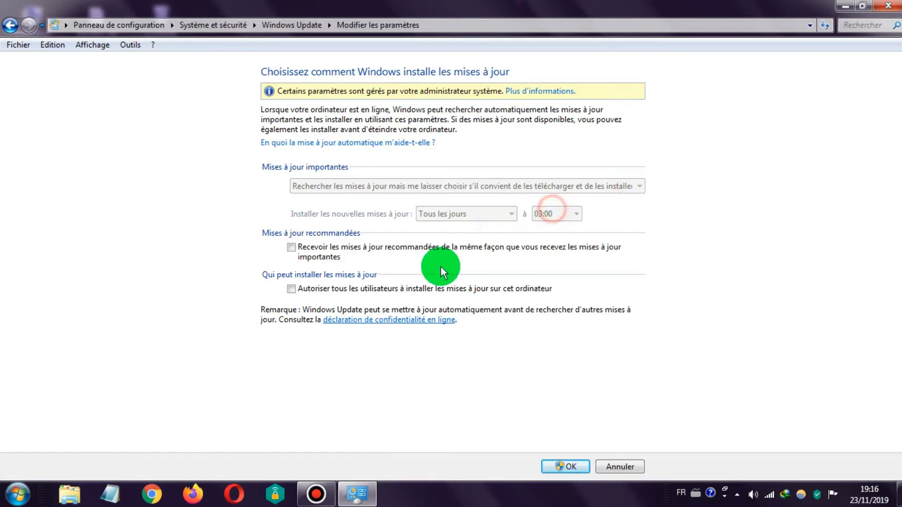
left_click(452, 219)
left_click(557, 221)
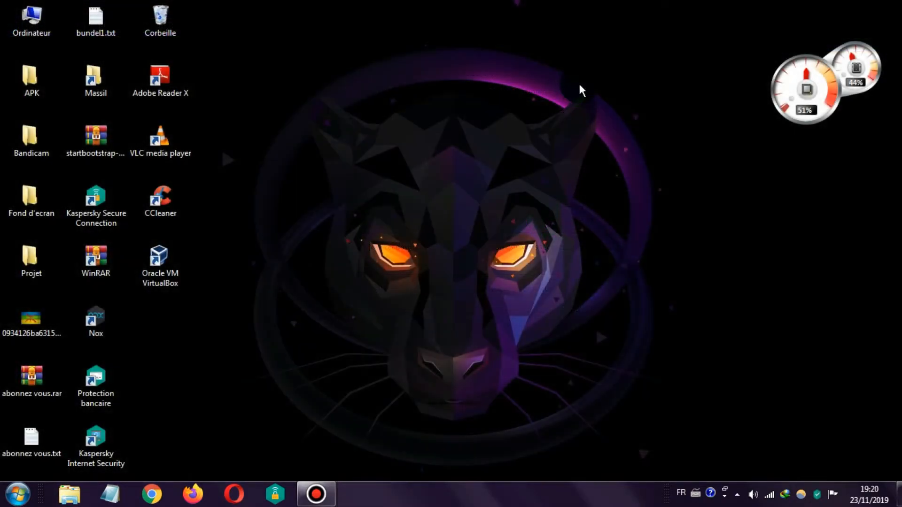
- Run services.msc to open the Services console and maximize its window
key("super+r")
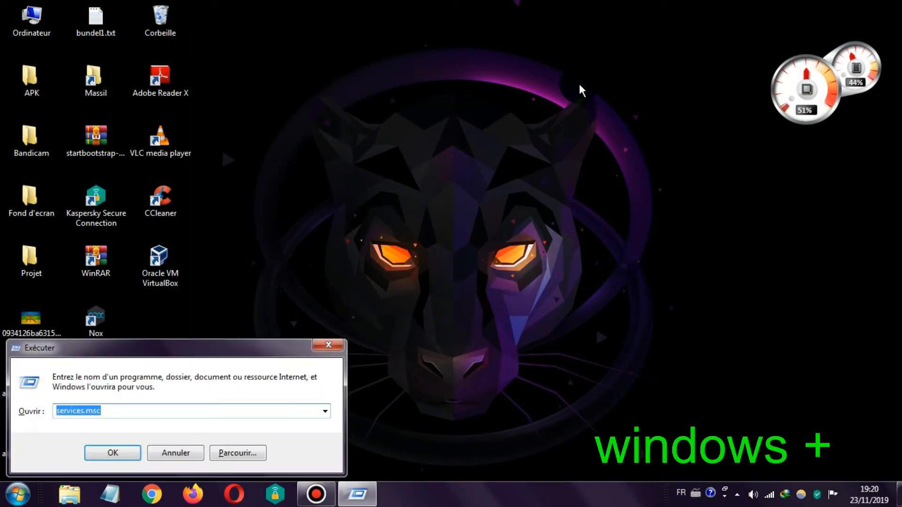
type("serv")
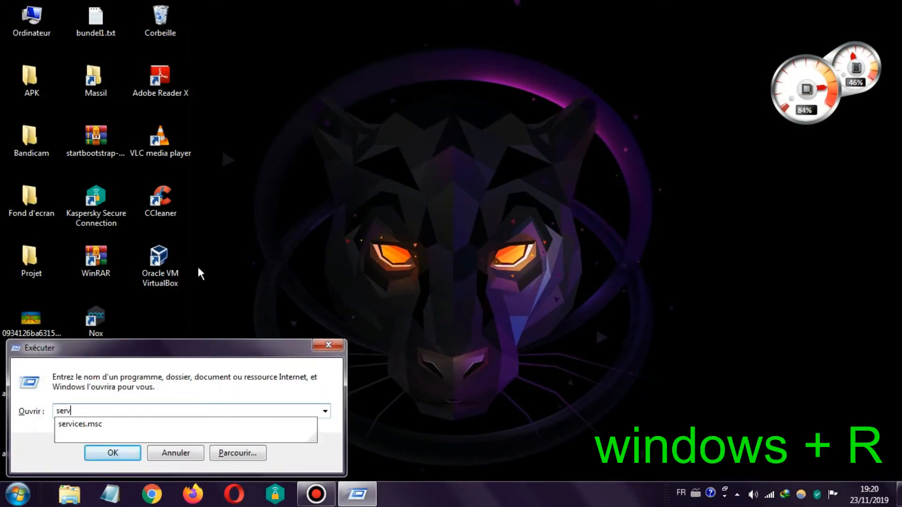
type("ices.msc")
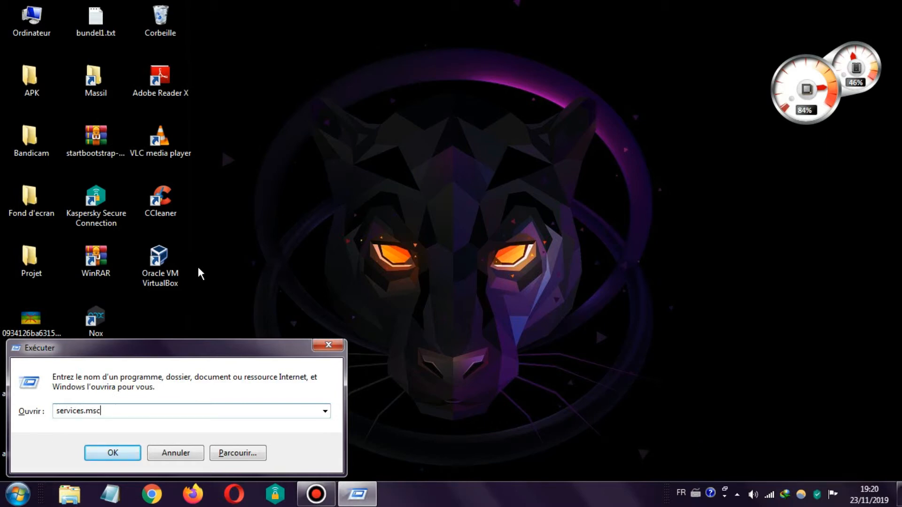
key("Return")
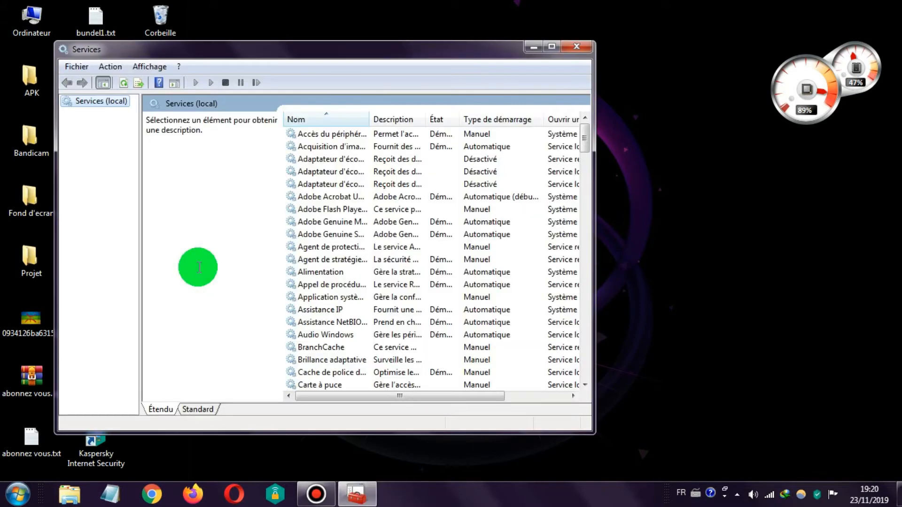
left_click(553, 46)
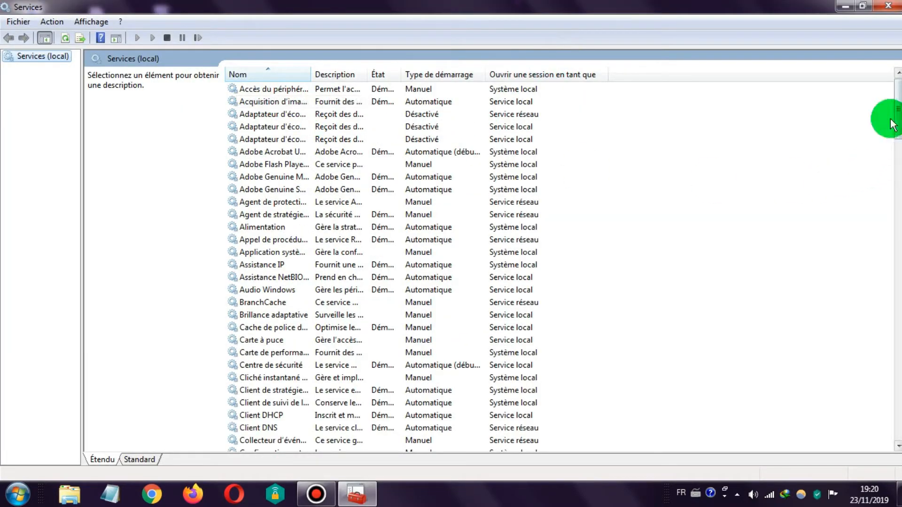
- Switch the services list to the Standard view and sort it by name in descending order
mouse_move(888, 111)
left_mouse_down()
mouse_move(892, 356)
mouse_move(872, 111)
left_mouse_up()
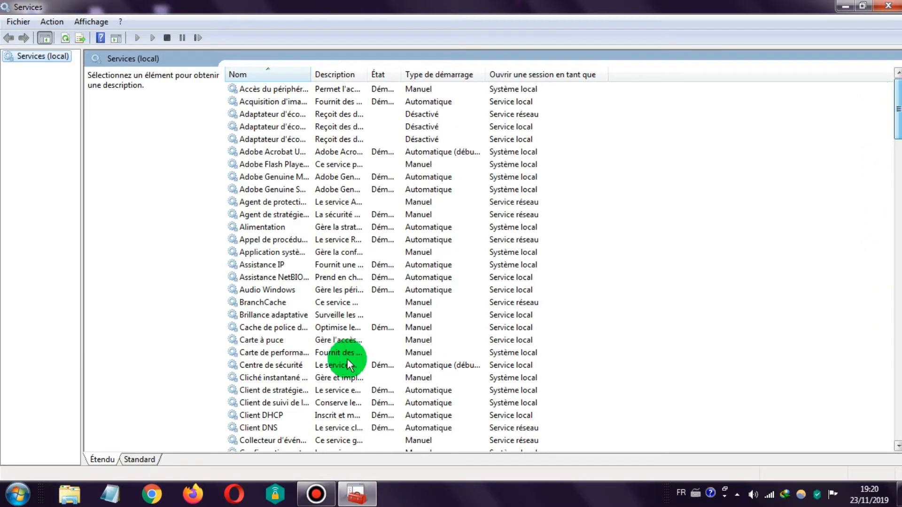
left_click(147, 462)
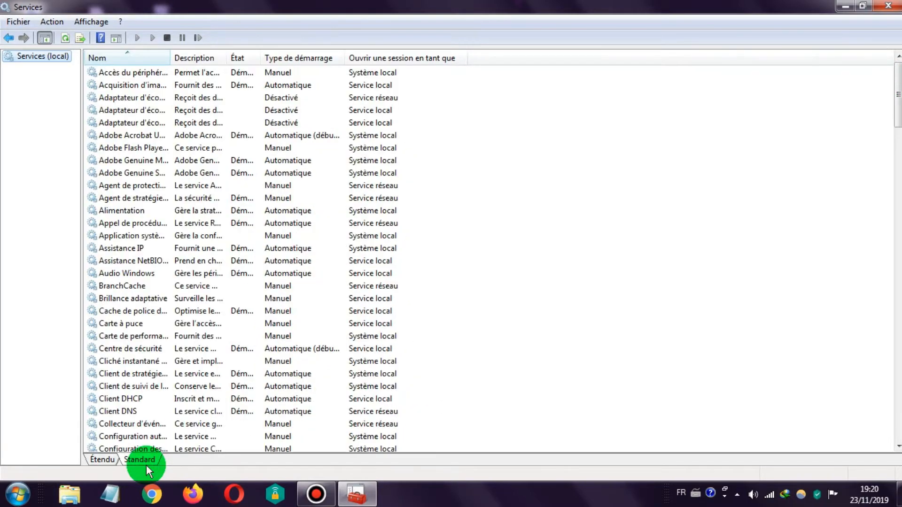
left_click(148, 58)
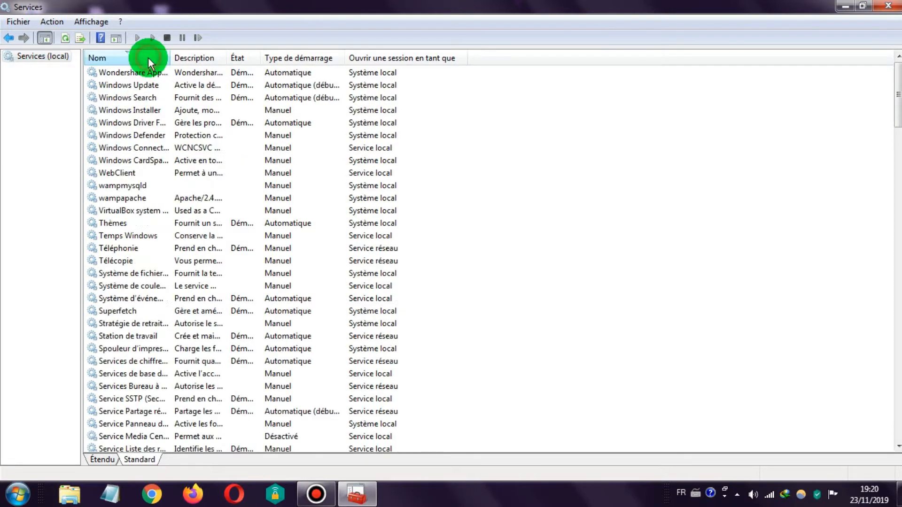
- Open the properties of the Windows Update service and examine the available startup types, leaving the selection as it is
left_click(133, 92)
left_click(126, 83)
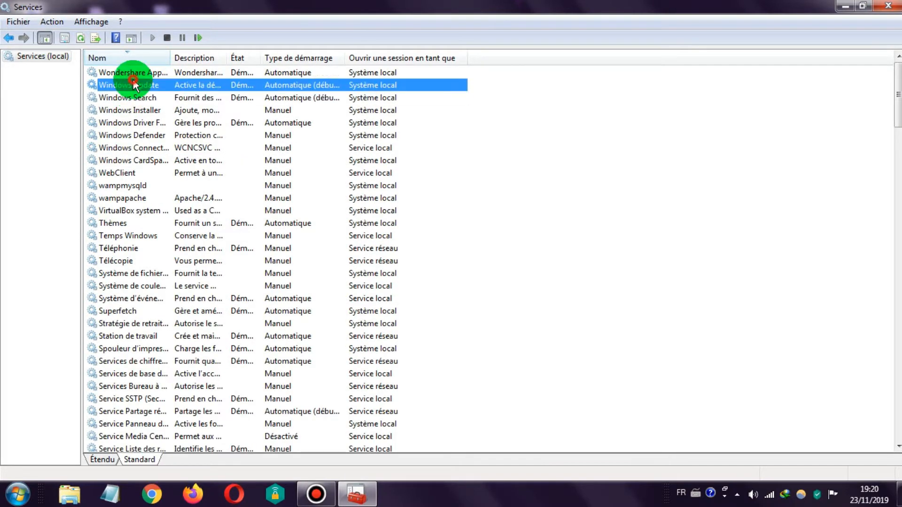
right_click(158, 83)
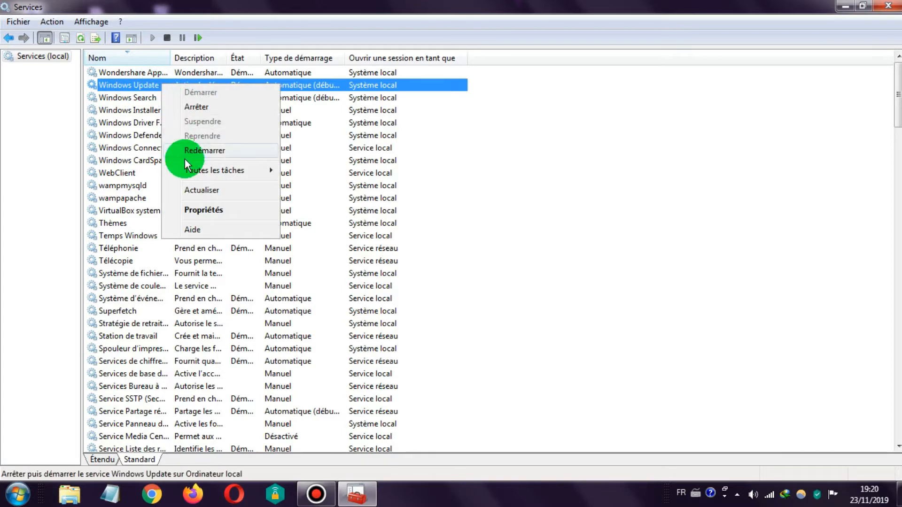
left_click(198, 206)
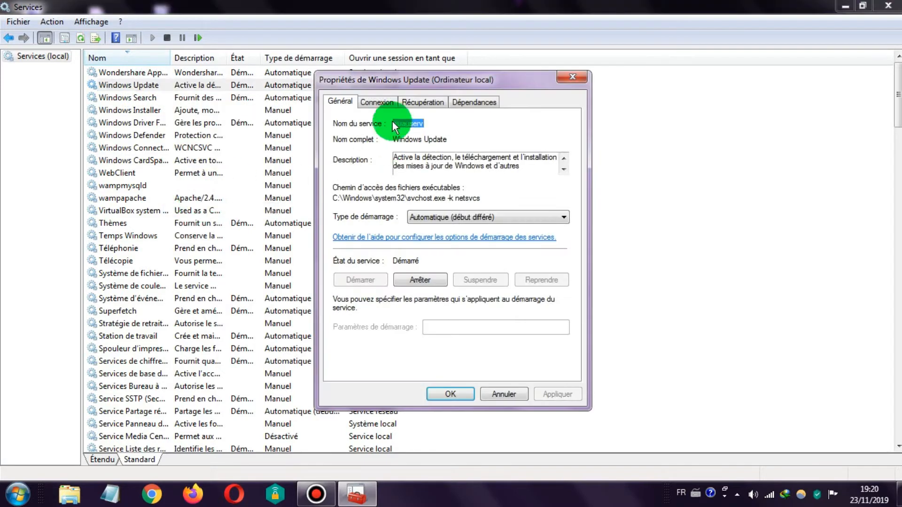
left_click(413, 219)
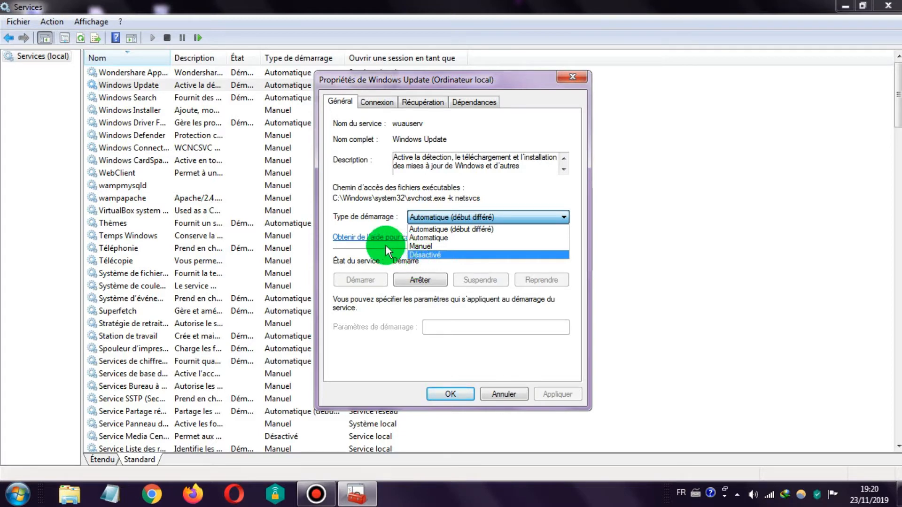
left_click(359, 201)
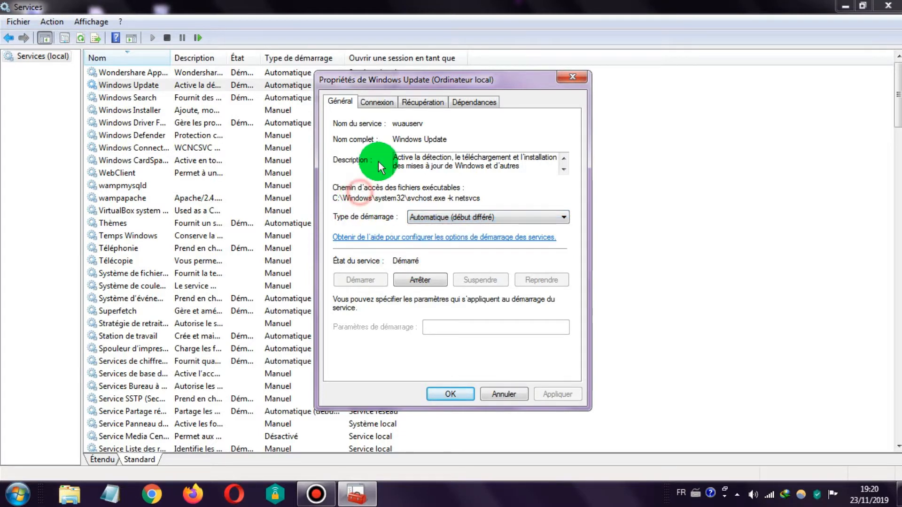
- Examine the Windows Update service's dependencies, expanding Appel de procédure distante (RPC), and close the properties
left_click(366, 102)
left_click(465, 100)
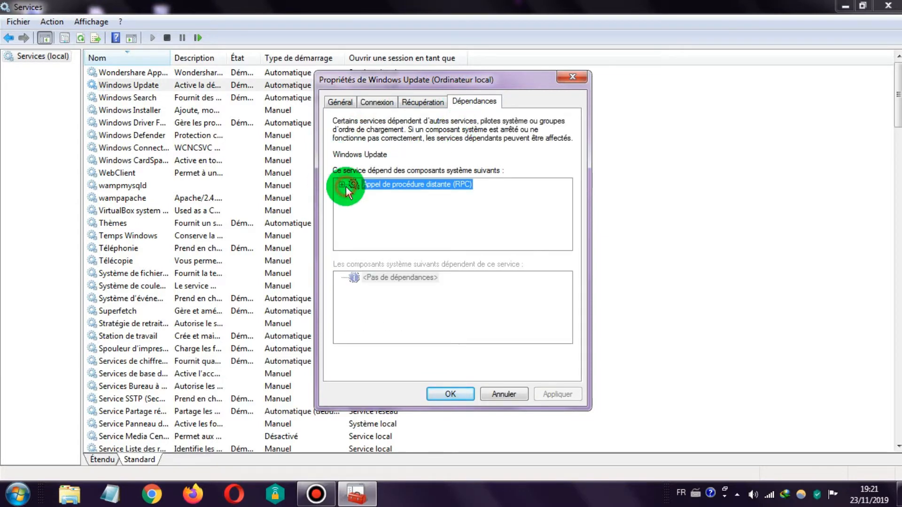
left_click(346, 187)
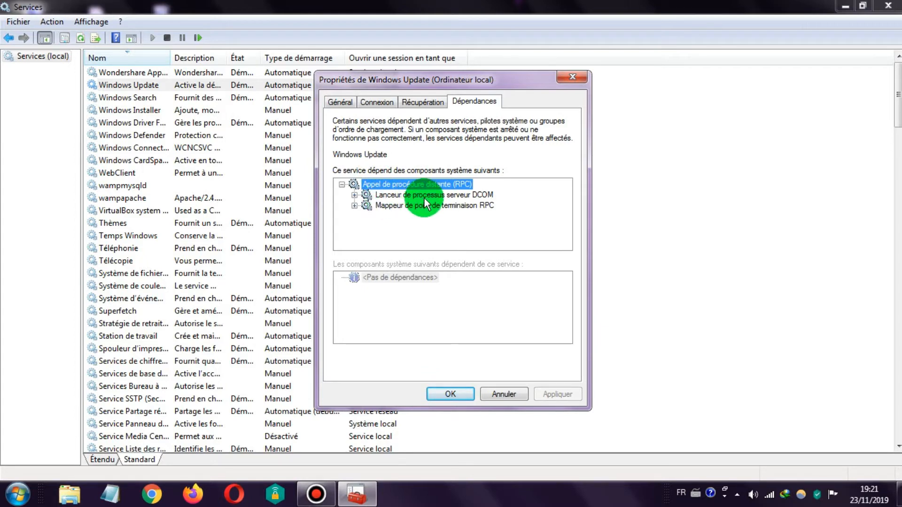
left_click(355, 206)
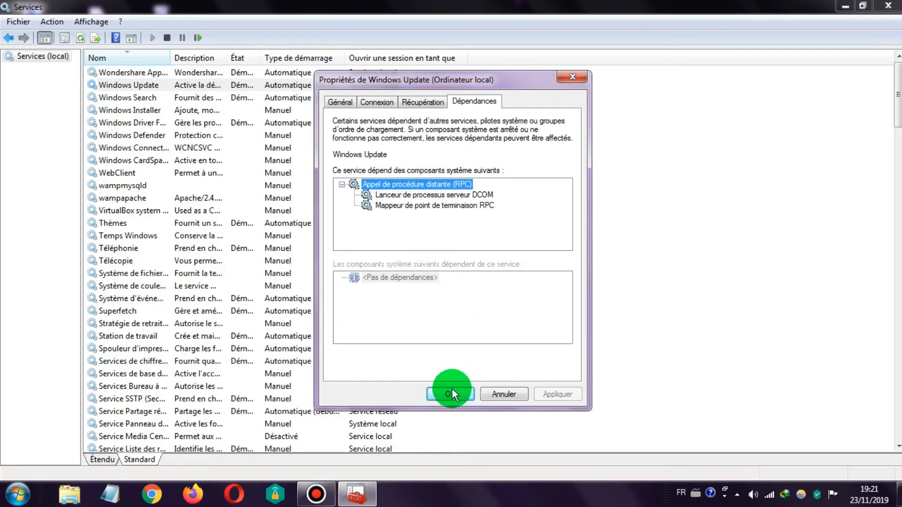
left_click(452, 393)
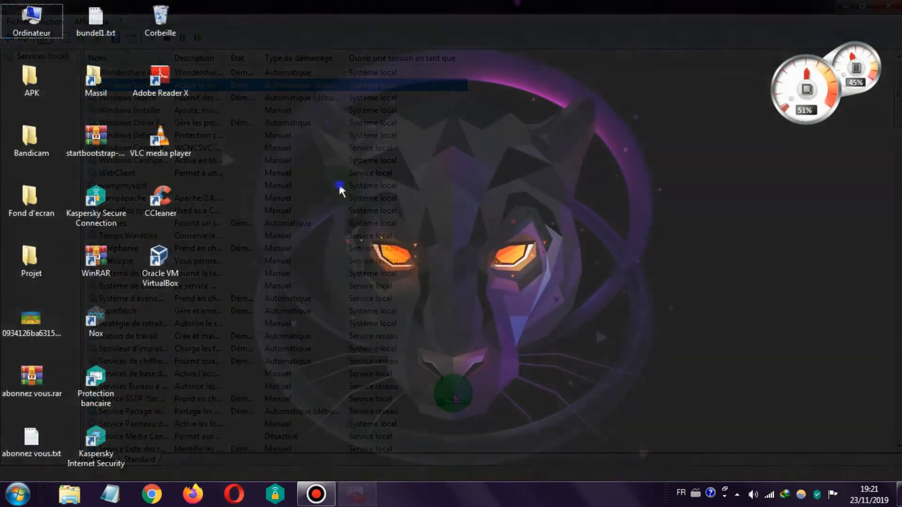
- Create a new text document on the desktop and name it stop maj.cmd, accepting the extension change
right_click(338, 184)
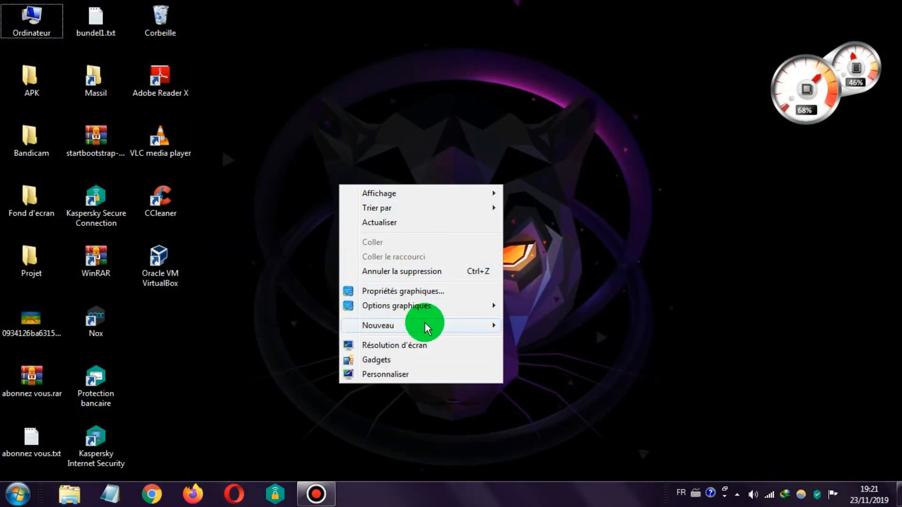
mouse_move(425, 326)
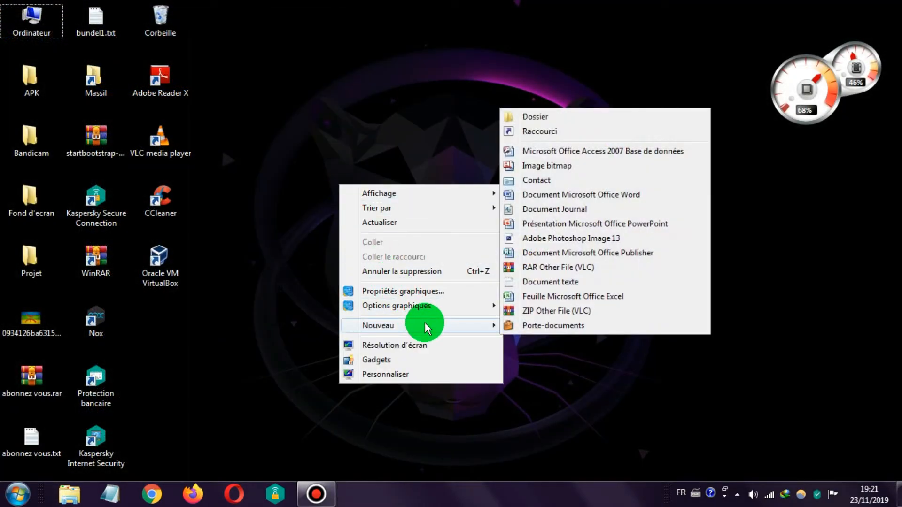
left_click(534, 281)
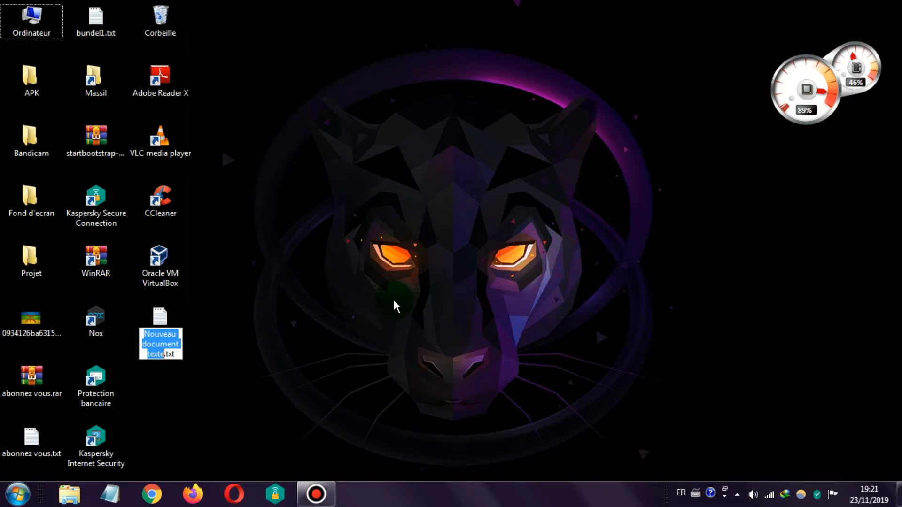
left_click_drag(177, 355, 141, 325)
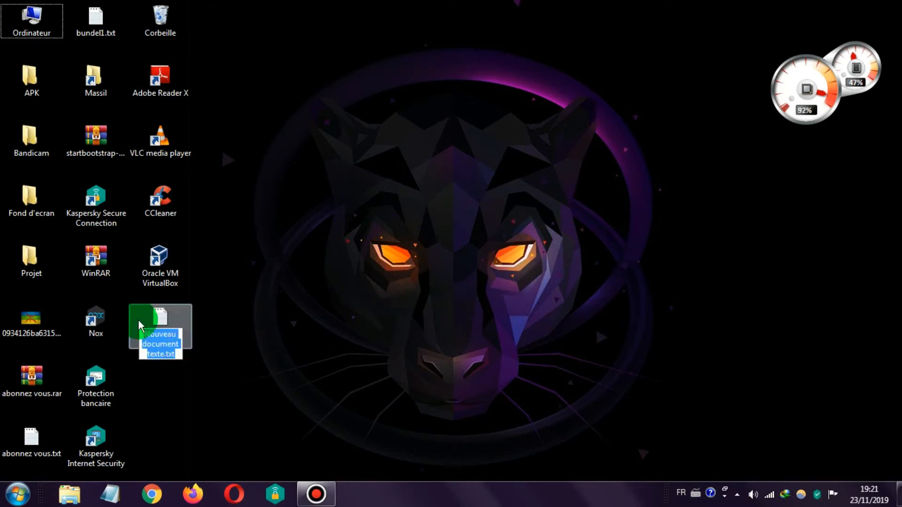
type("stop.maj")
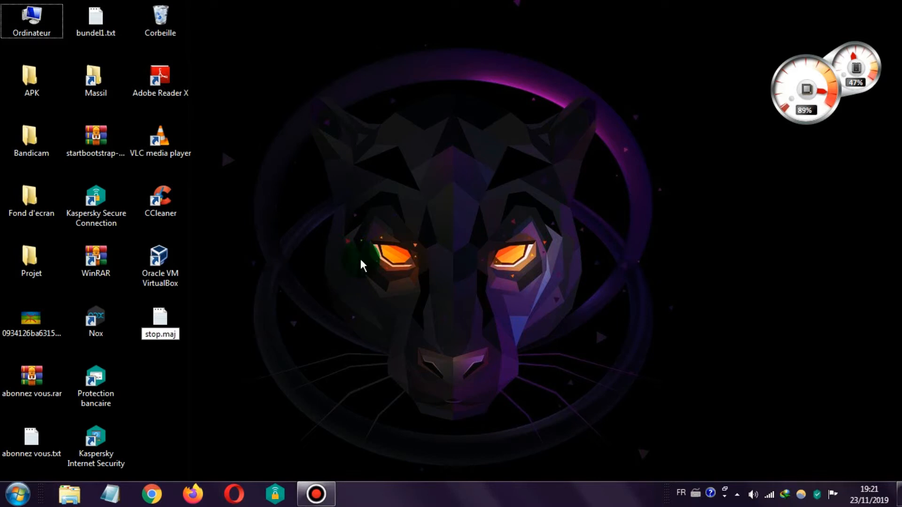
type("maj.cmd")
key("Return")
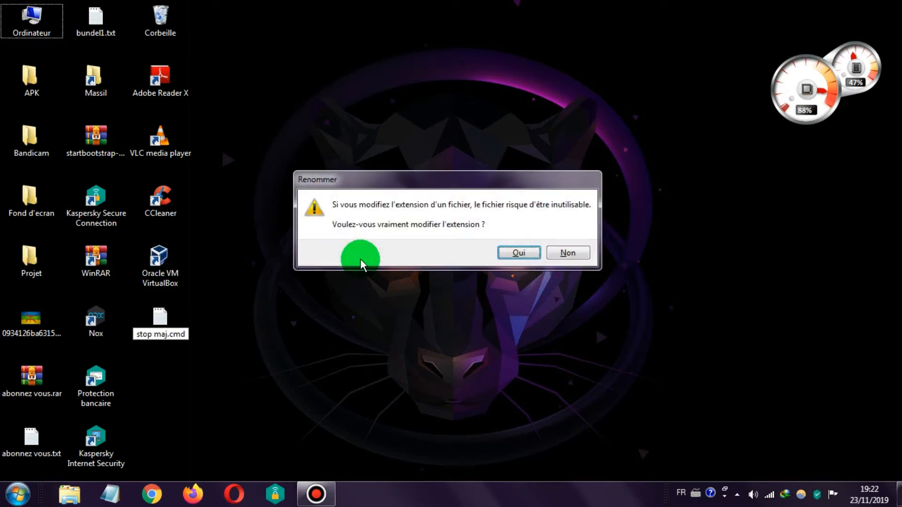
key("Return")
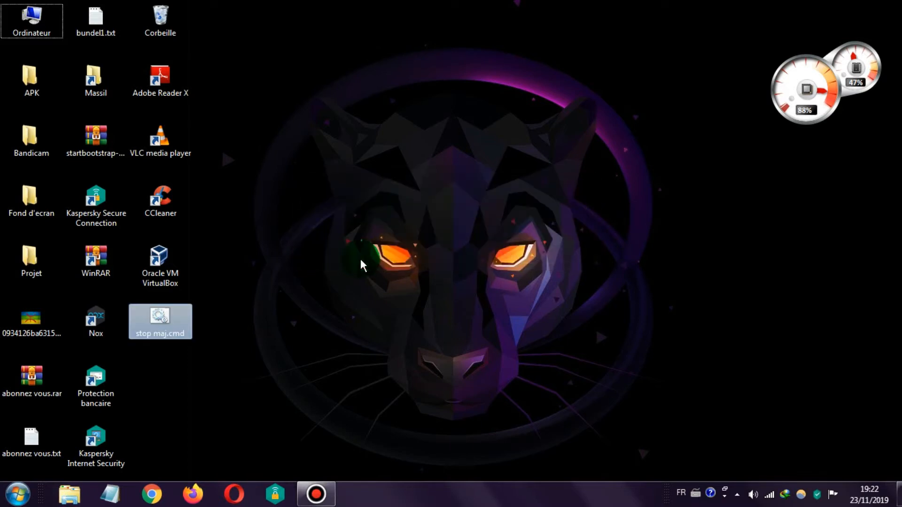
- Switch to Sublime Text, close index.html and open the desktop file stop maj.cmd for editing
left_click(182, 327)
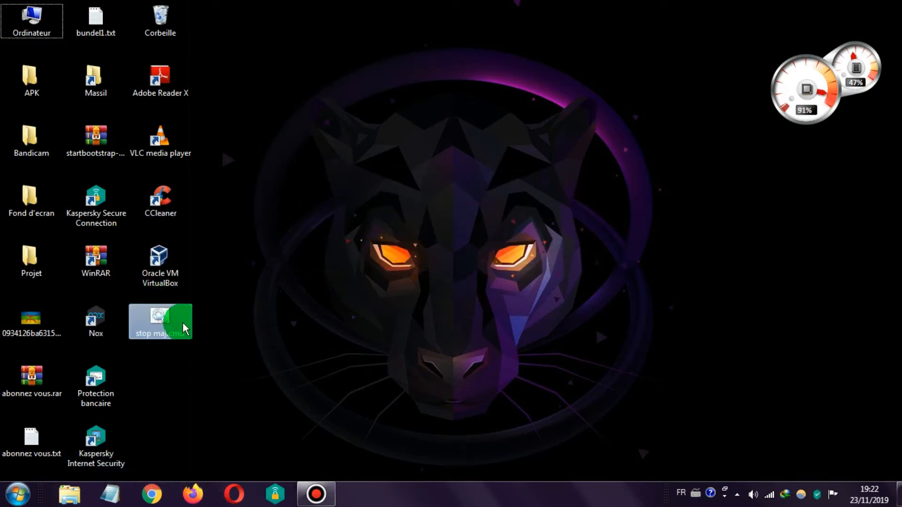
left_click(18, 495)
left_click(91, 157)
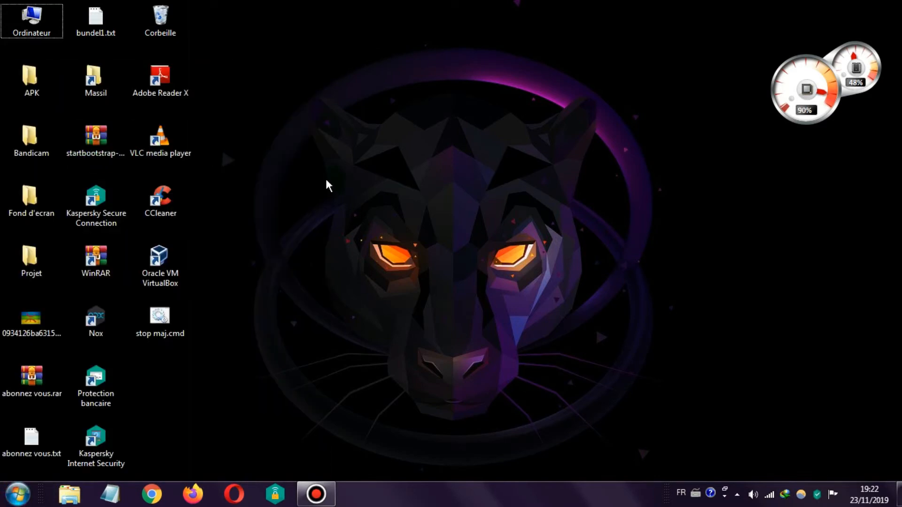
left_click(327, 182)
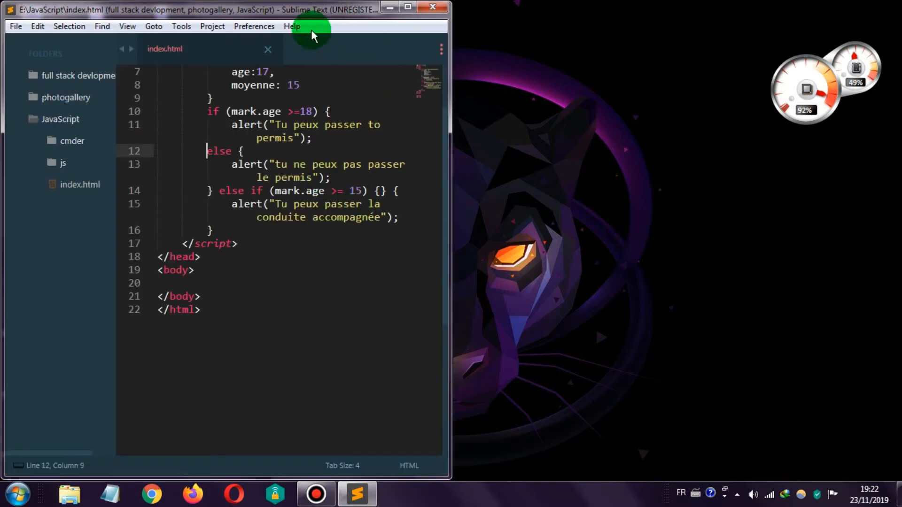
left_click(268, 49)
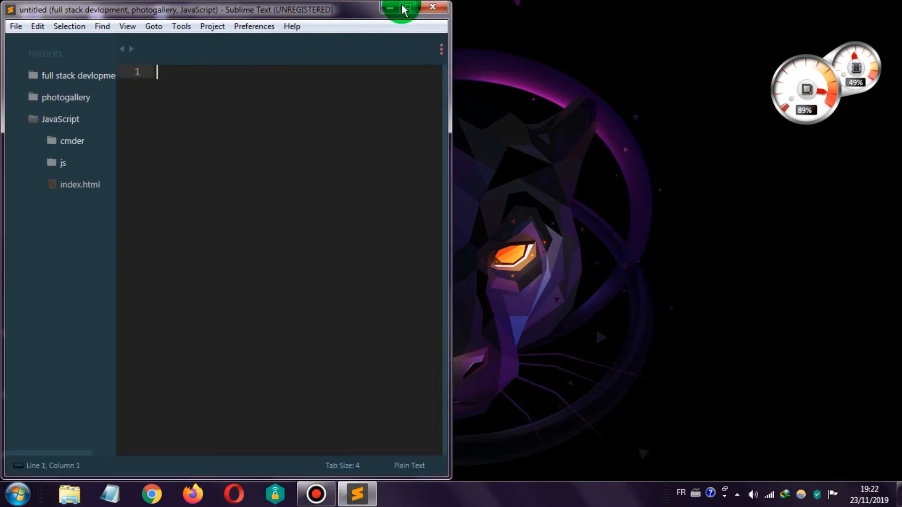
left_click_drag(349, 14, 650, 19)
left_click_drag(160, 317, 498, 123)
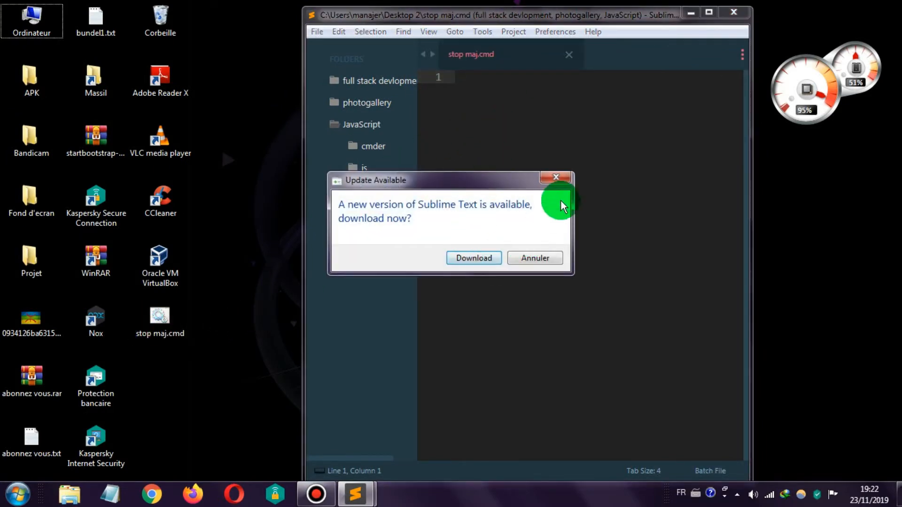
- Dismiss the Sublime Text update offer and enter NET STOP followed by a space on line 1 of stop maj.cmd
left_click(564, 162)
left_click(538, 93)
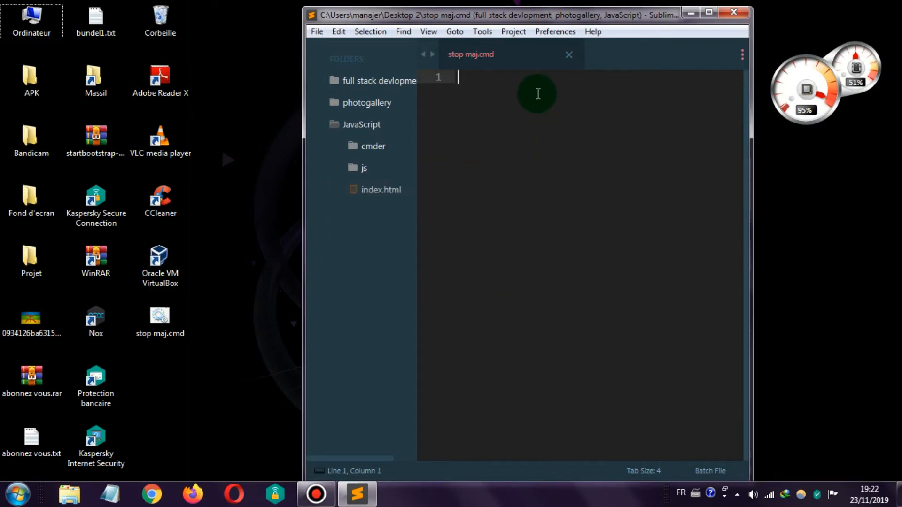
type("Ne")
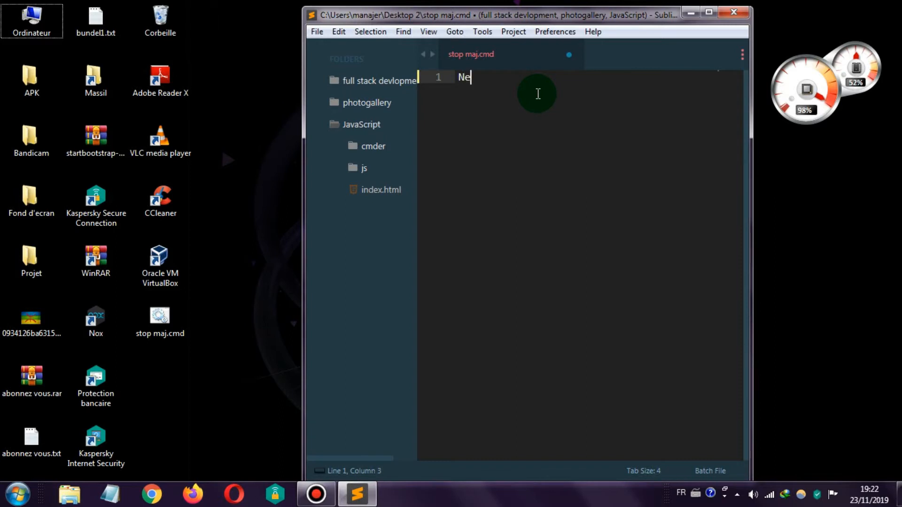
type("t STOP")
key("Left")
key("BackSpace")
key("BackSpace")
type("ET")
key("Right")
key("Right")
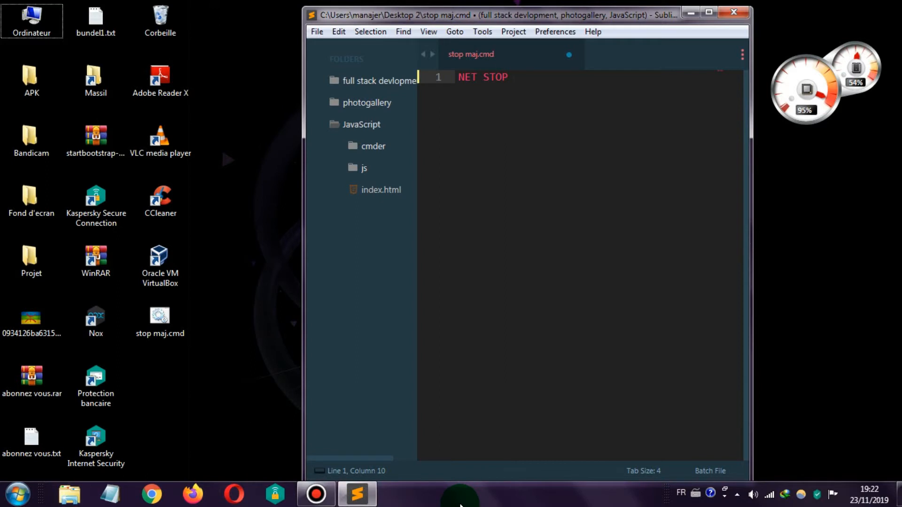
- Open the Windows Task Manager, select the Windows Update service wuauserv, and arrange the Task Manager and Sublime Text windows side by side
right_click(460, 505)
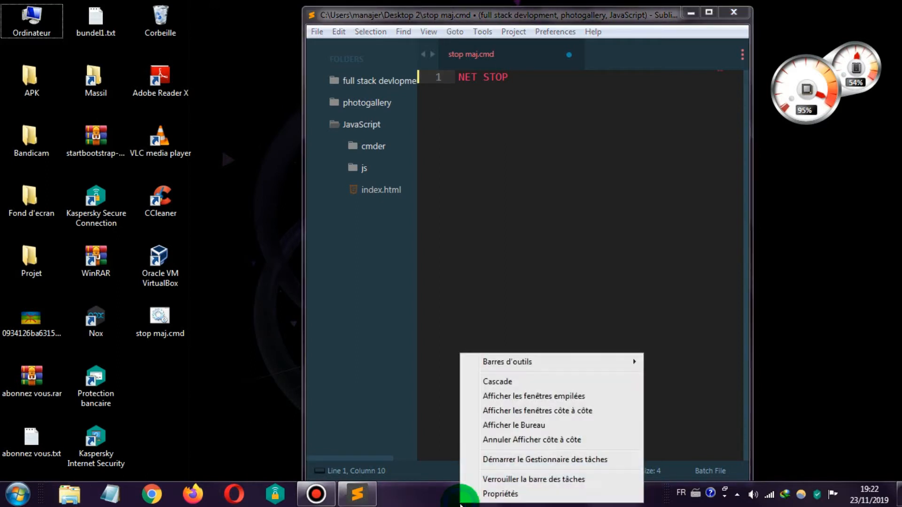
right_click(441, 502)
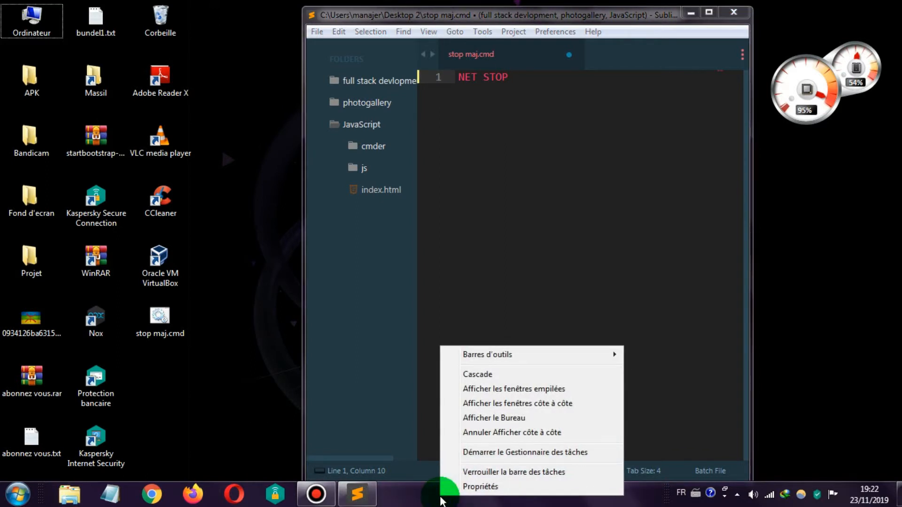
left_click(484, 456)
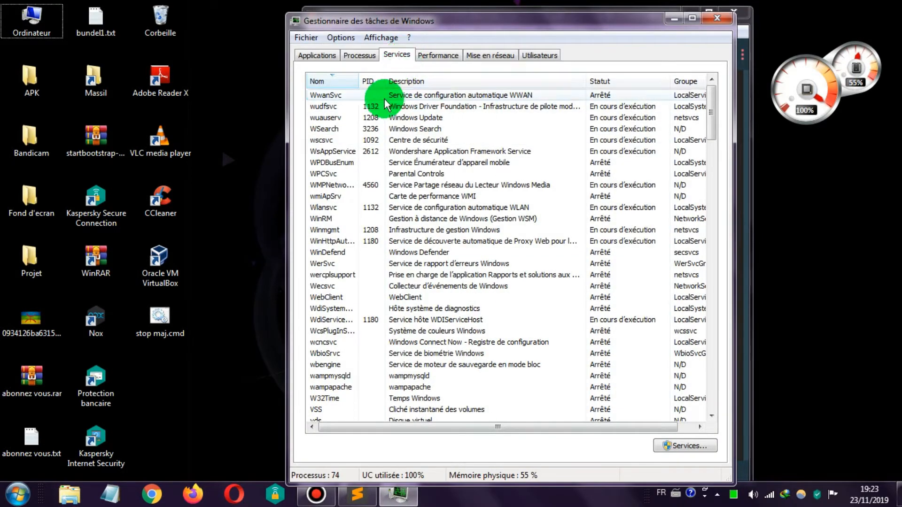
left_click(351, 118)
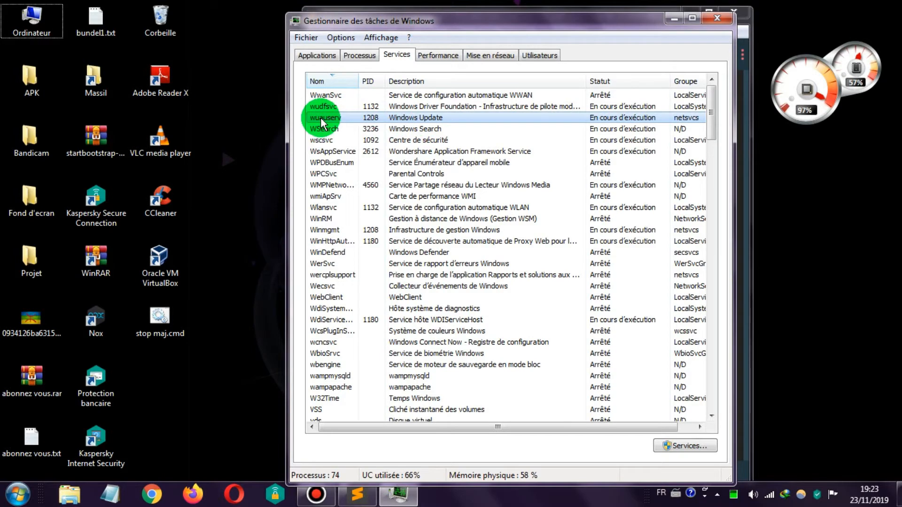
left_click_drag(382, 24, 111, 17)
left_click(547, 10)
left_click_drag(548, 9, 662, 6)
- Complete line 1 of the script as NET STOP wuauserv and close the Task Manager
left_click(661, 80)
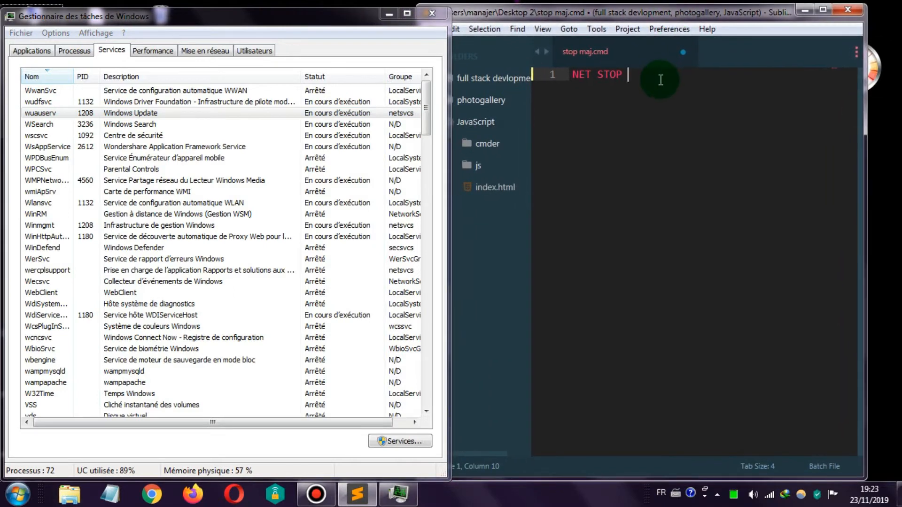
type("w")
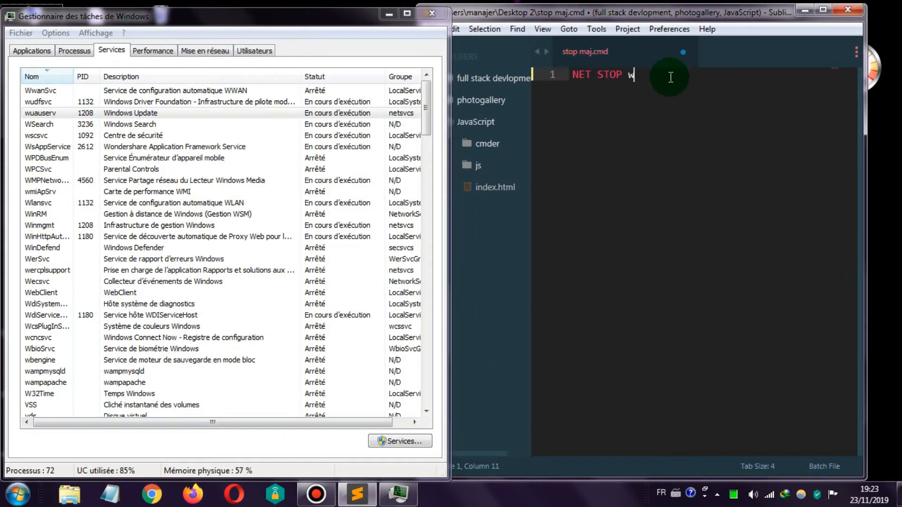
type("uauserv")
left_click(427, 16)
left_click(709, 71)
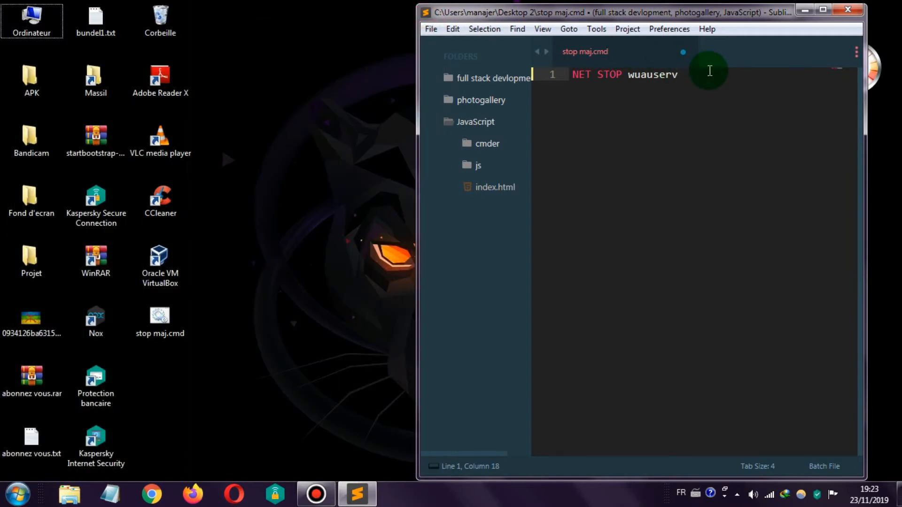
- Save stop maj.cmd and close Sublime Text
left_click(432, 29)
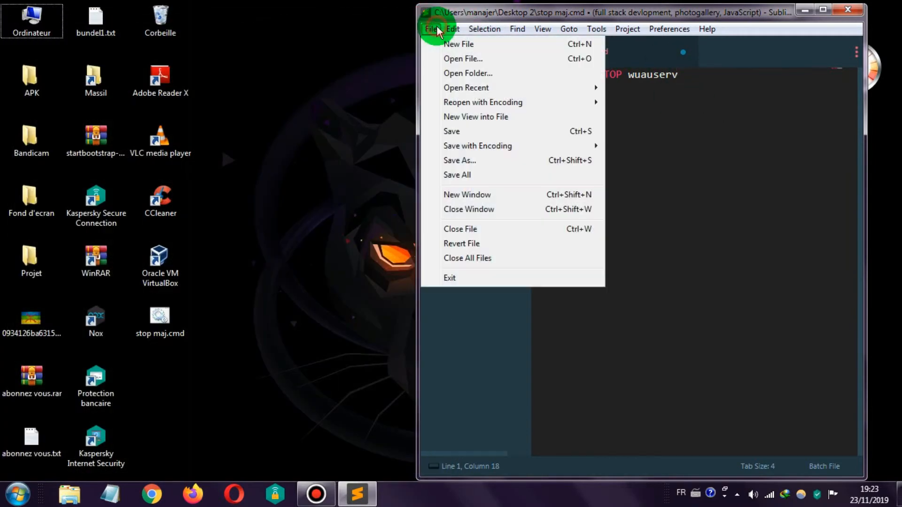
left_click(461, 134)
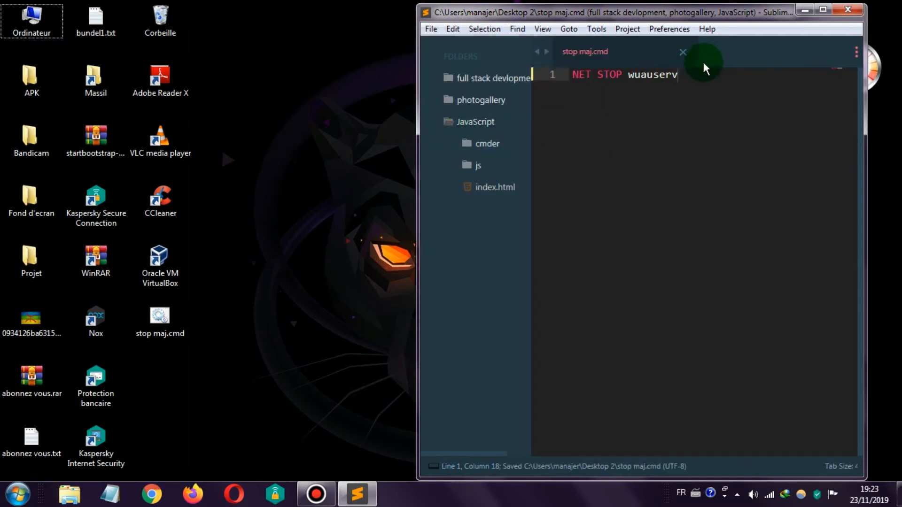
left_click(848, 9)
- Try to run the desktop script stop maj.cmd without administrator rights
left_click(179, 335)
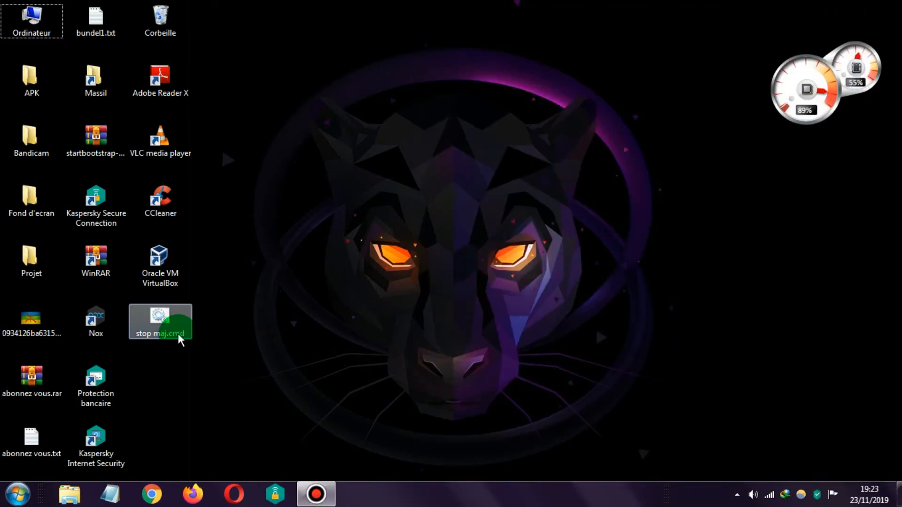
right_click(424, 490)
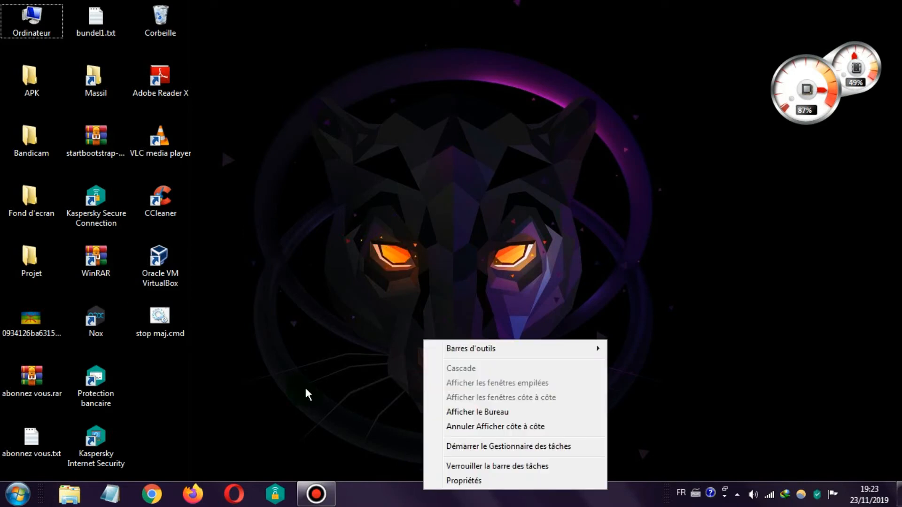
left_click(307, 392)
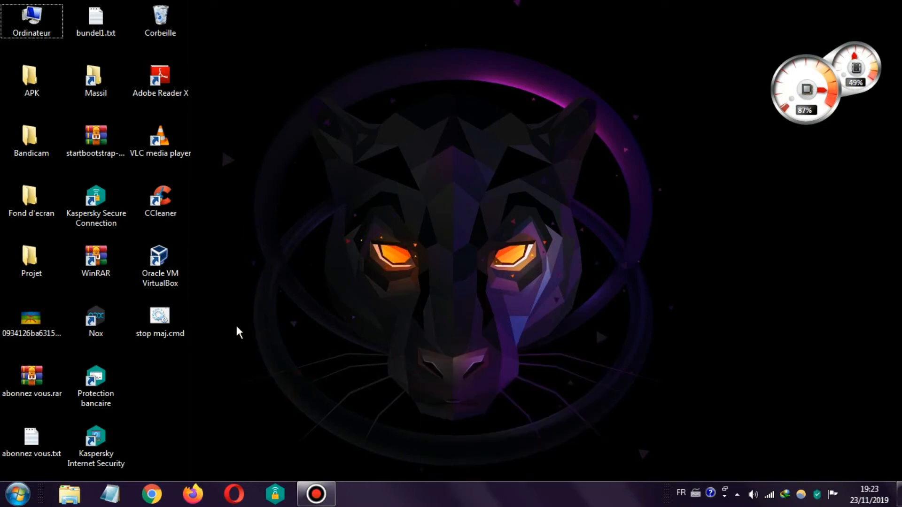
left_click(159, 324)
left_click(254, 278)
left_click(181, 321)
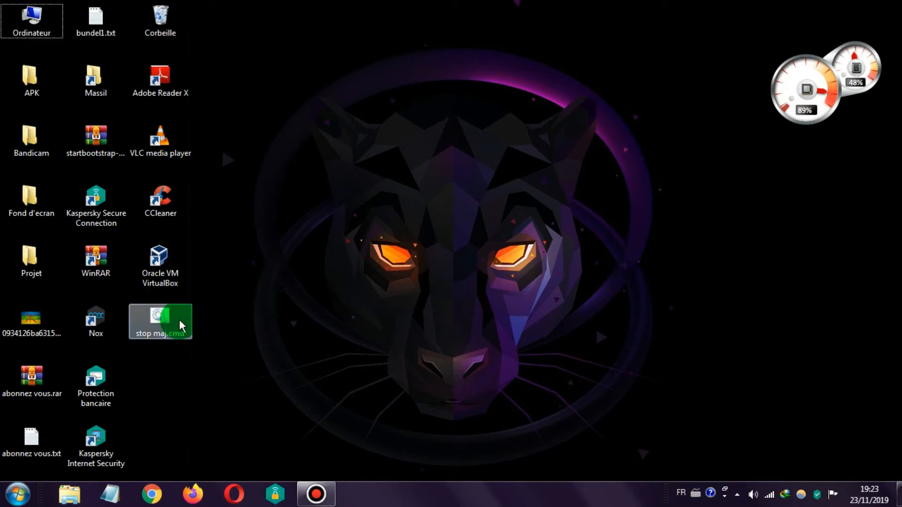
double_click(178, 323)
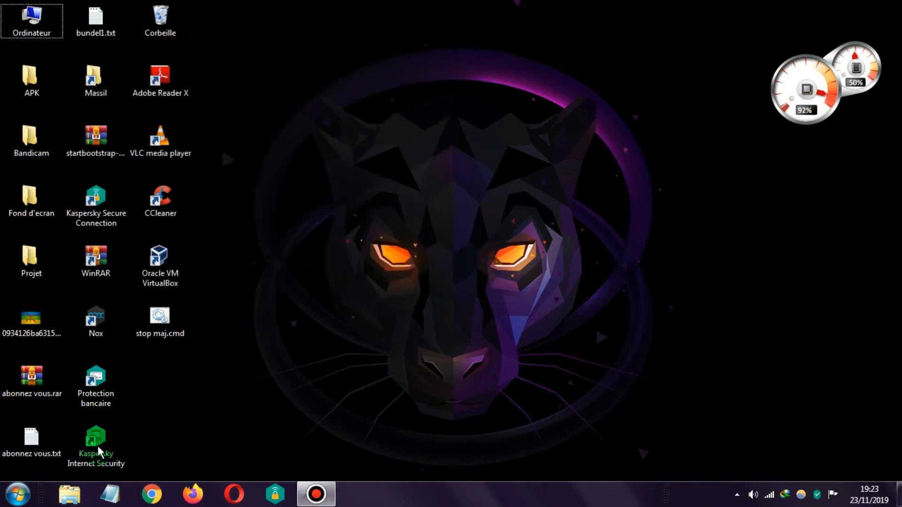
- Open services.msc in Standard view, sort by name in descending order, check Windows Update's state and startup type, and close the console
key("super+r")
left_click(261, 389)
left_click(112, 450)
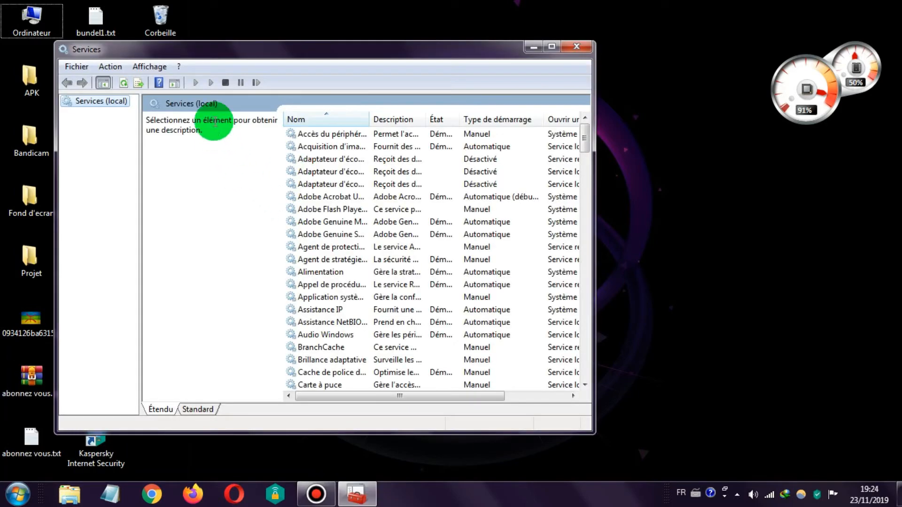
left_click(201, 409)
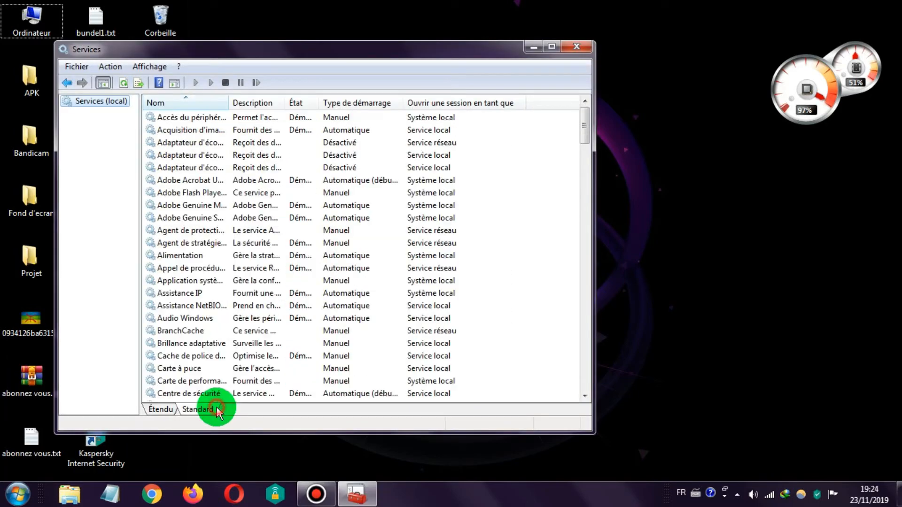
left_click(186, 108)
left_click(202, 131)
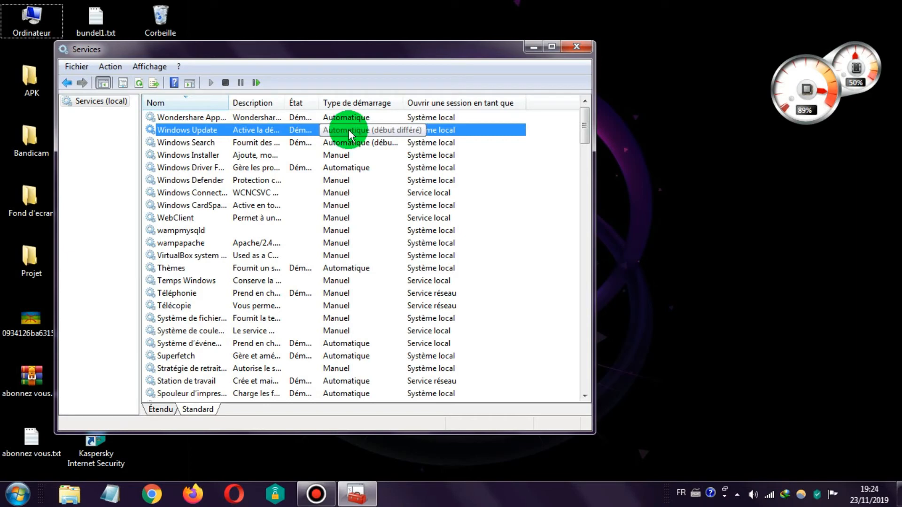
left_click(572, 48)
- Run the desktop script stop maj.cmd as administrator
left_click(181, 316)
left_click(282, 348)
right_click(178, 322)
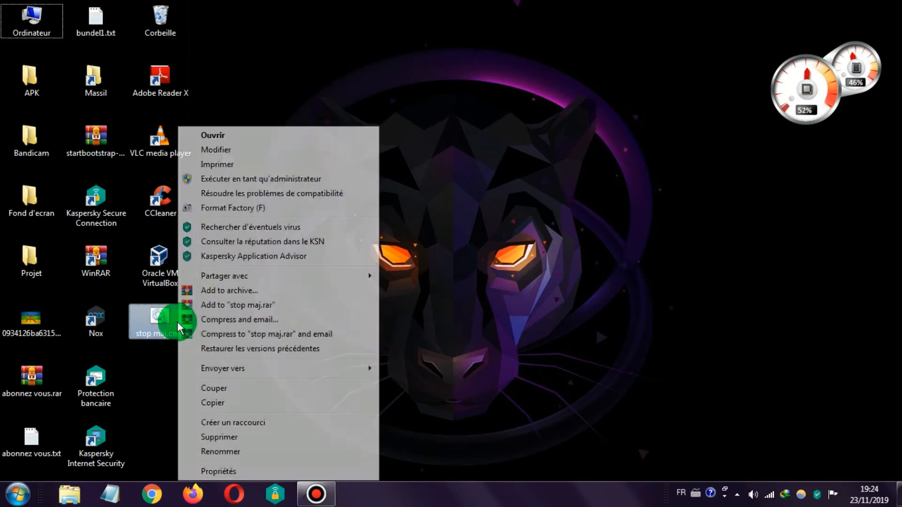
left_click(237, 181)
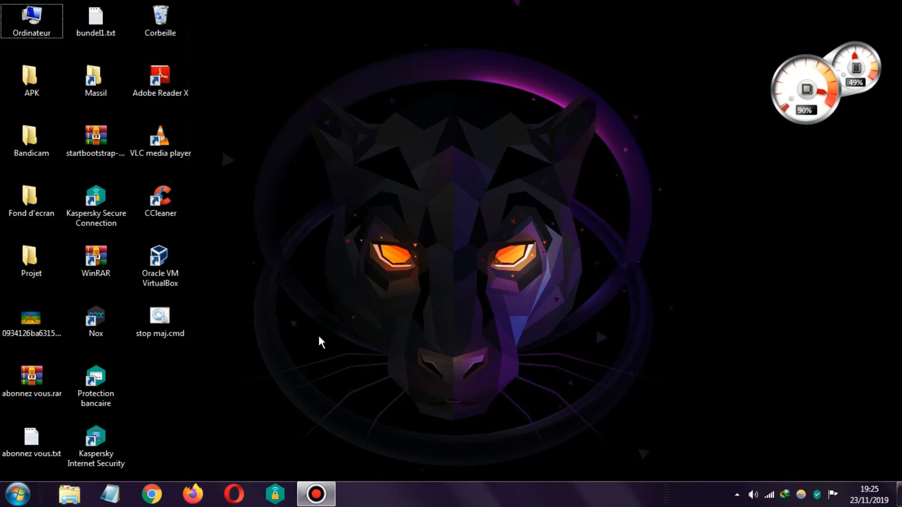
- Reopen services.msc maximized in Standard view, sorted by descending name, recheck the Windows Update service's state, and close the console
key("super+r")
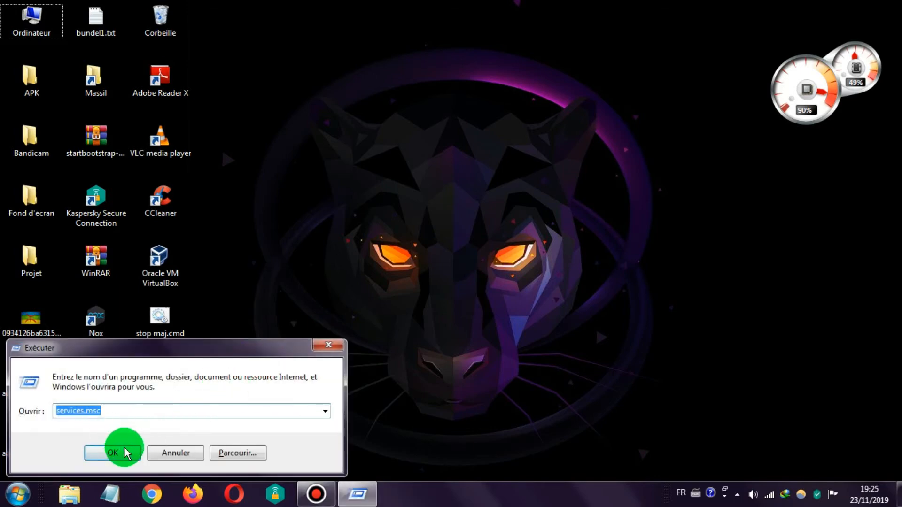
left_click(113, 453)
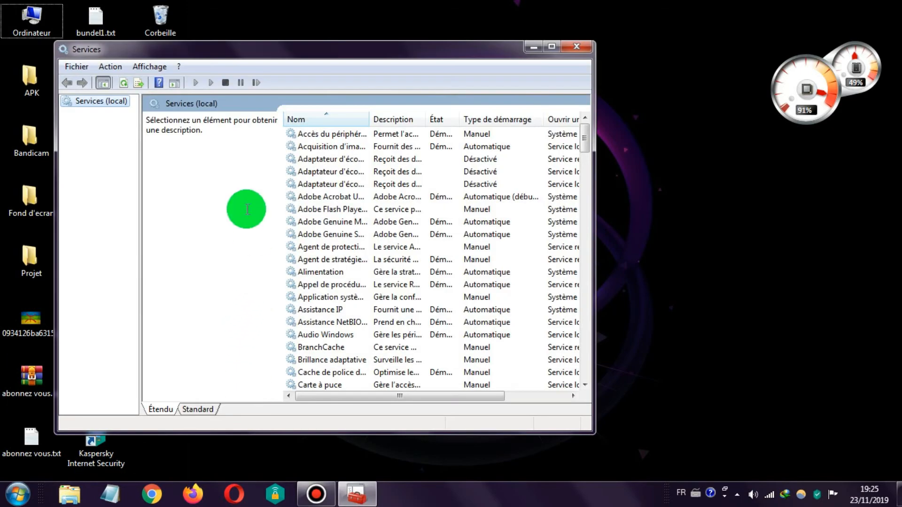
left_click(194, 409)
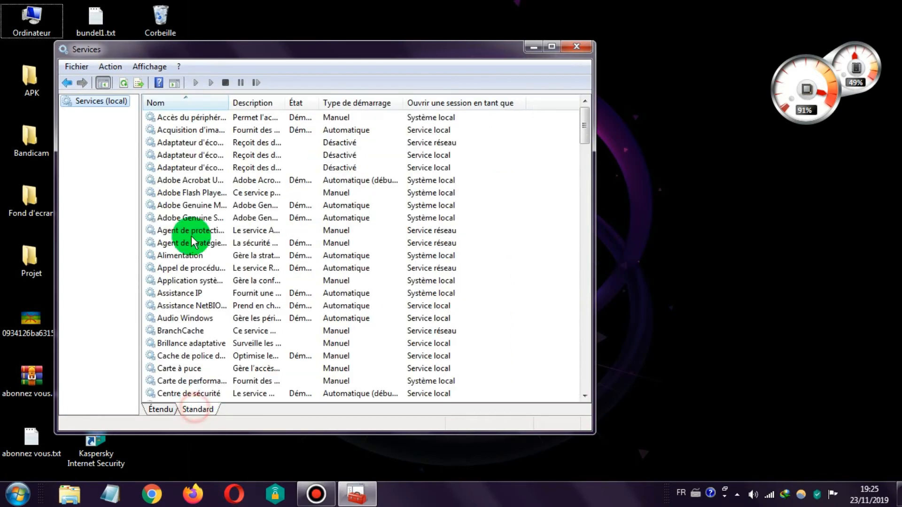
left_click(195, 101)
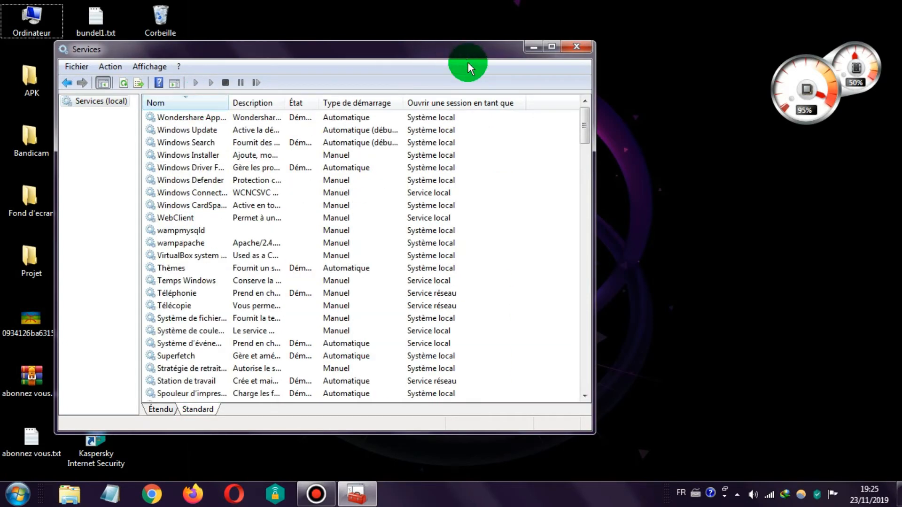
left_click(551, 46)
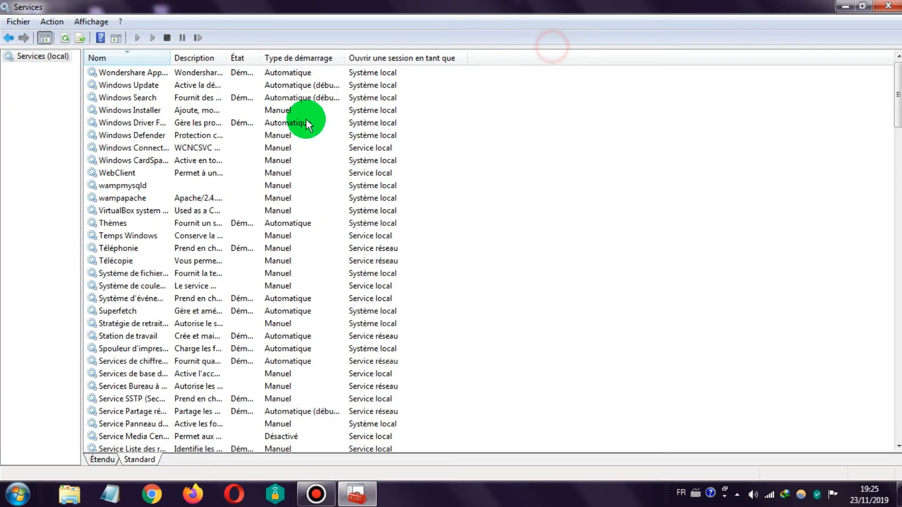
left_click(143, 87)
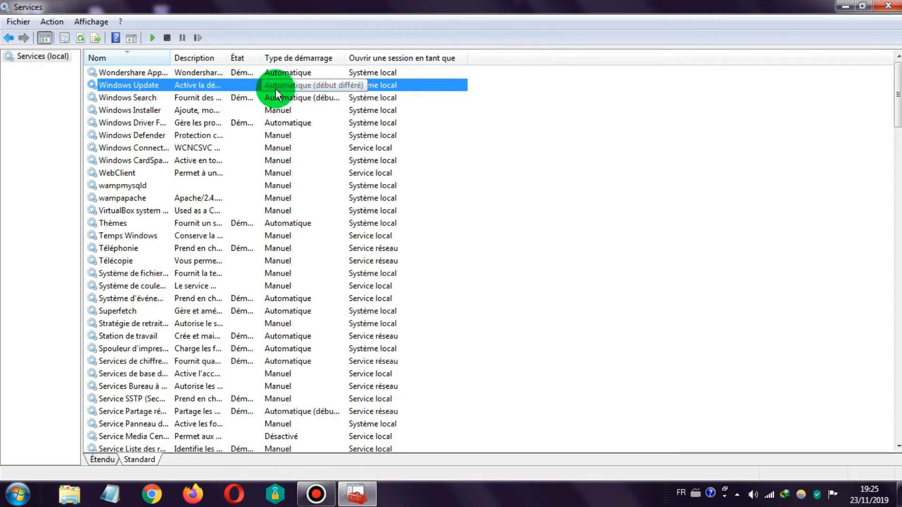
left_click(894, 7)
- Create a desktop shortcut to stop maj.cmd
left_click(156, 328)
right_click(159, 327)
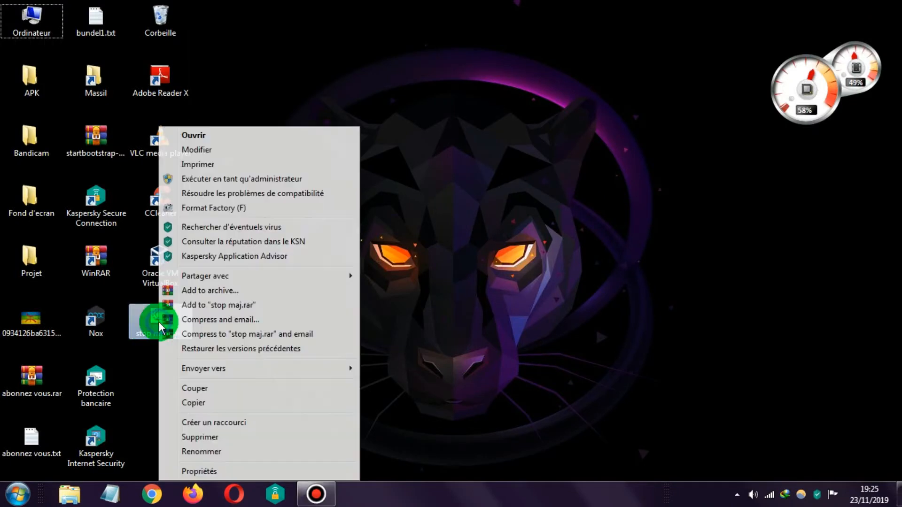
left_click(239, 367)
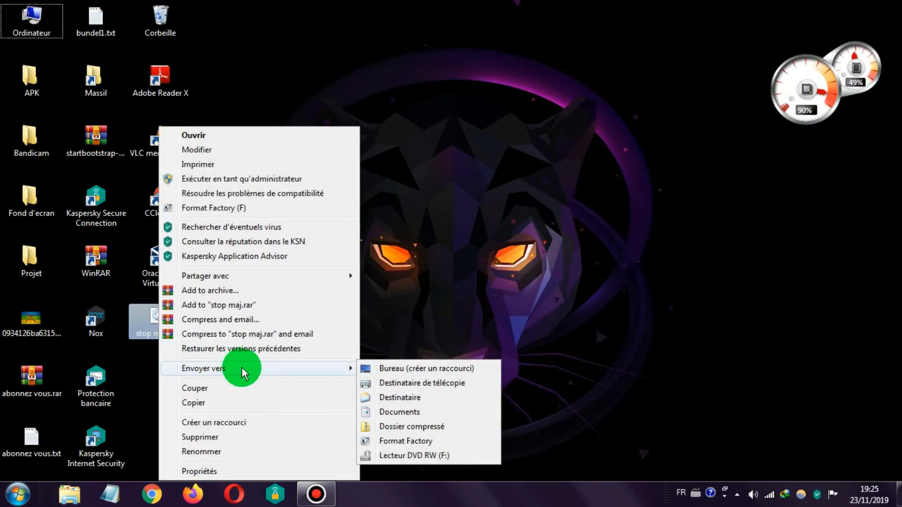
left_click(407, 371)
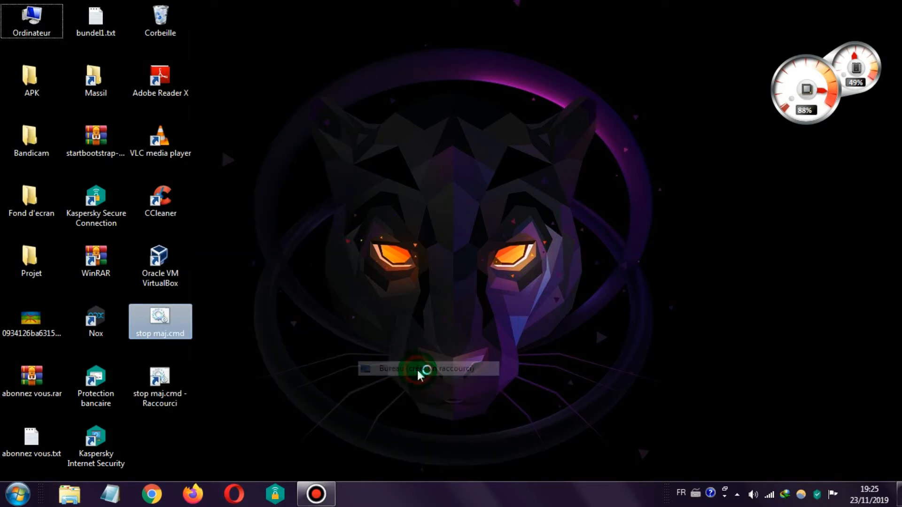
- Set the stop maj.cmd shortcut's advanced properties to run as administrator (Exécuter en tant qu'administrateur) and apply the change
left_click(147, 376)
right_click(168, 375)
left_click(232, 362)
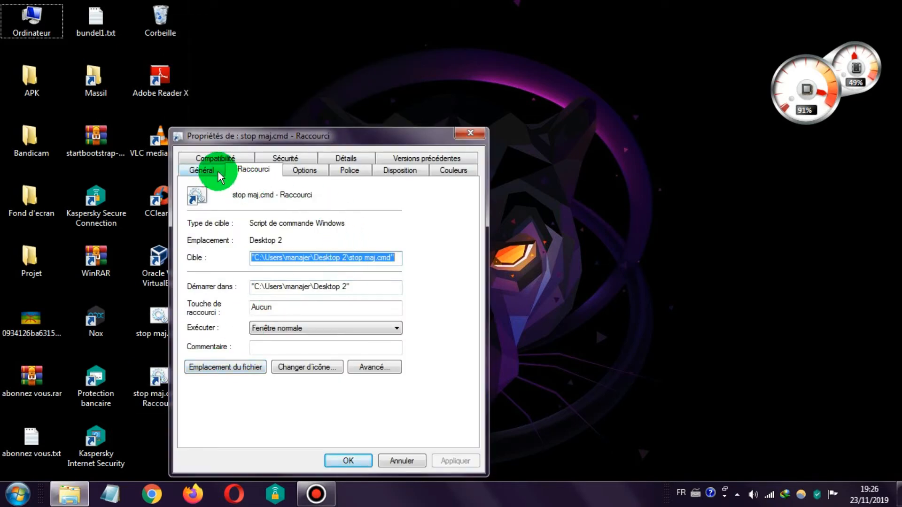
left_click(383, 366)
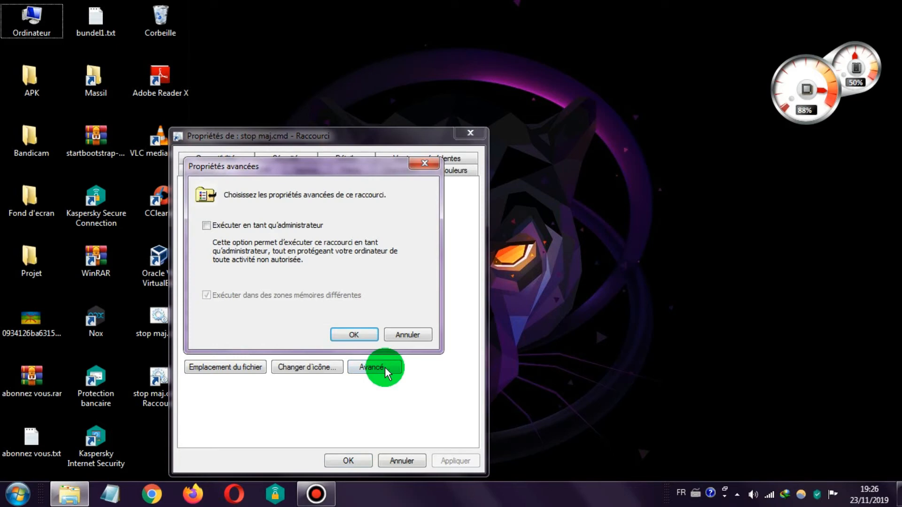
left_click(207, 226)
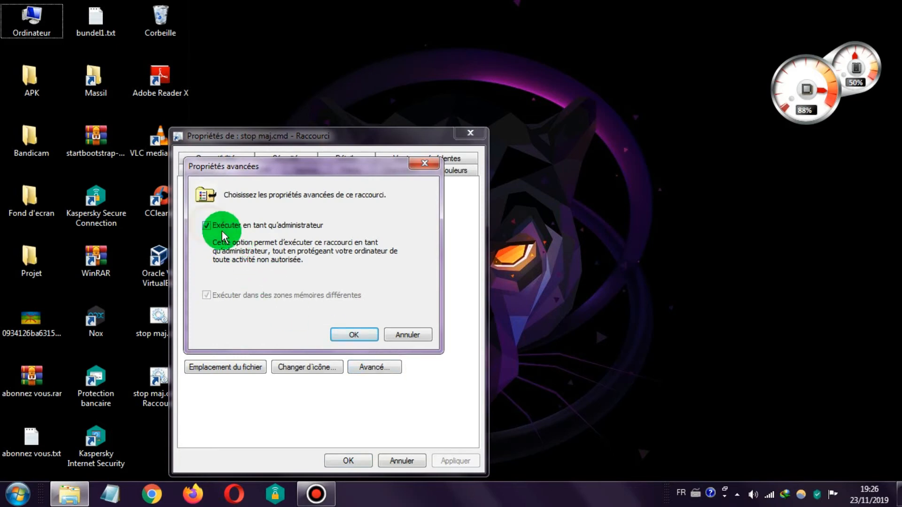
left_click(344, 334)
left_click(450, 462)
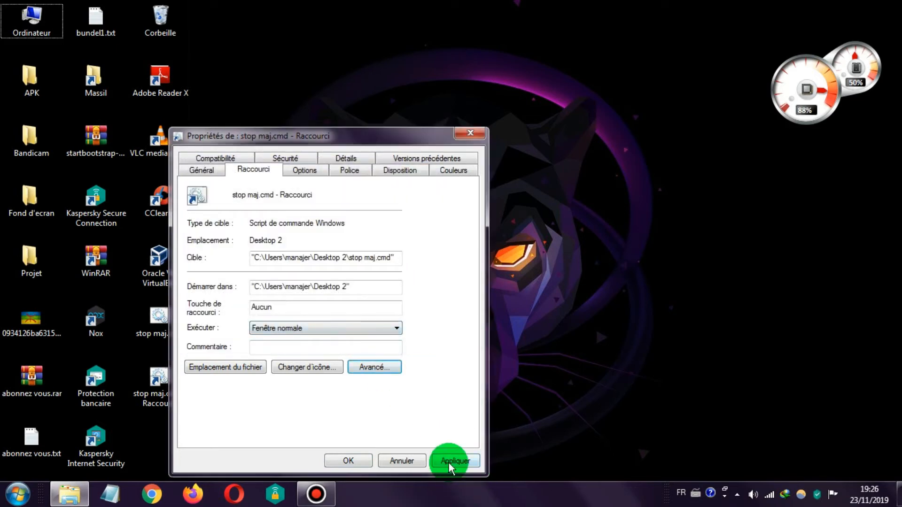
- Confirm the stop maj.cmd shortcut's properties and run the script through that desktop shortcut
left_click(359, 460)
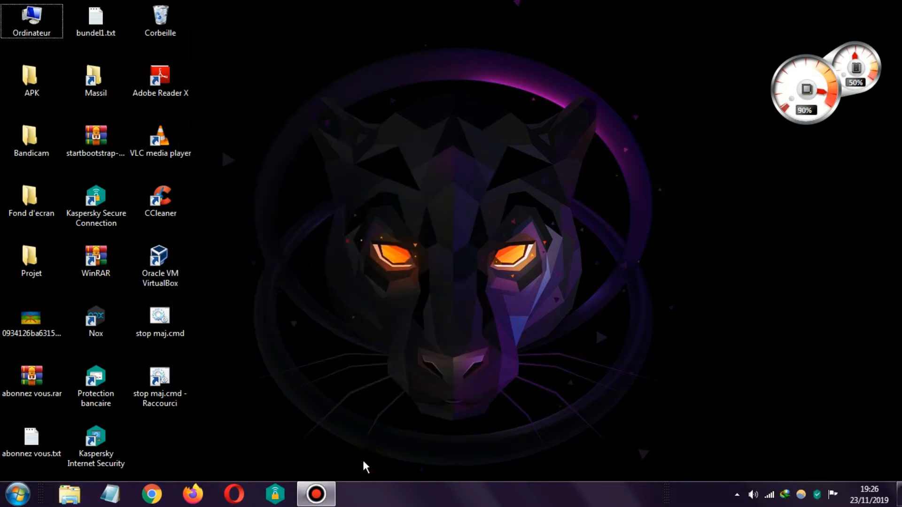
left_click(178, 379)
double_click(179, 380)
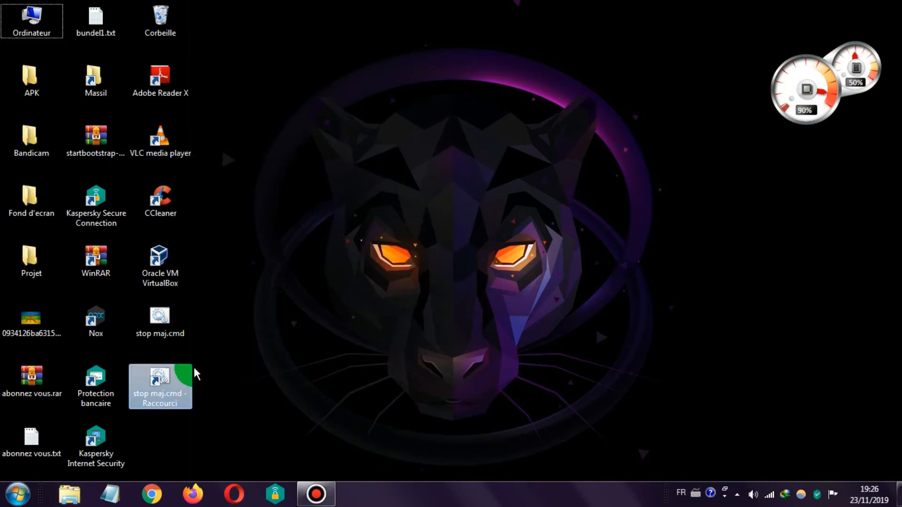
left_click(321, 325)
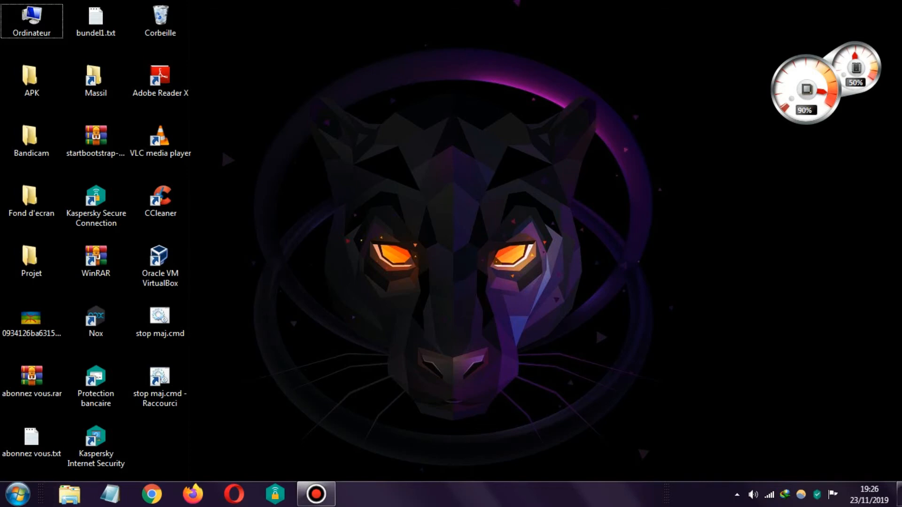
left_click(493, 277)
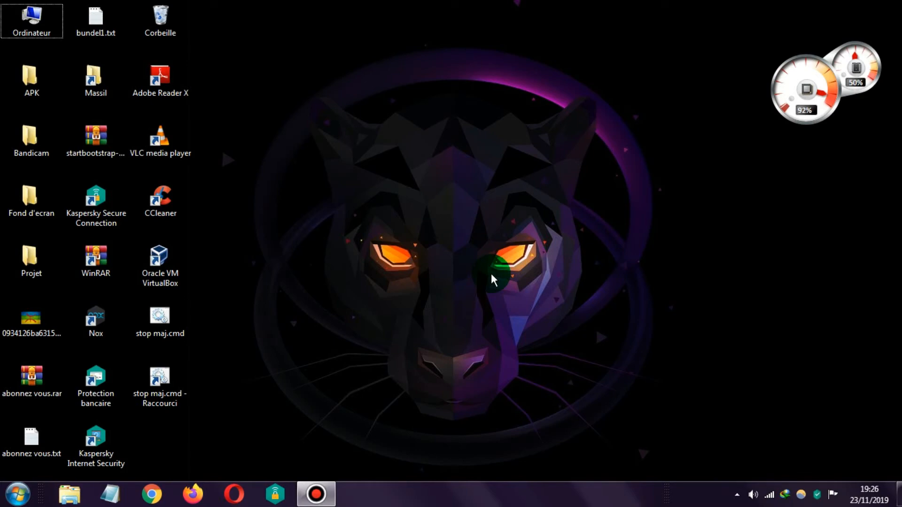
- Open the Services console maximized in Standard view and sort the services by descending name
key("super+r")
left_click(118, 452)
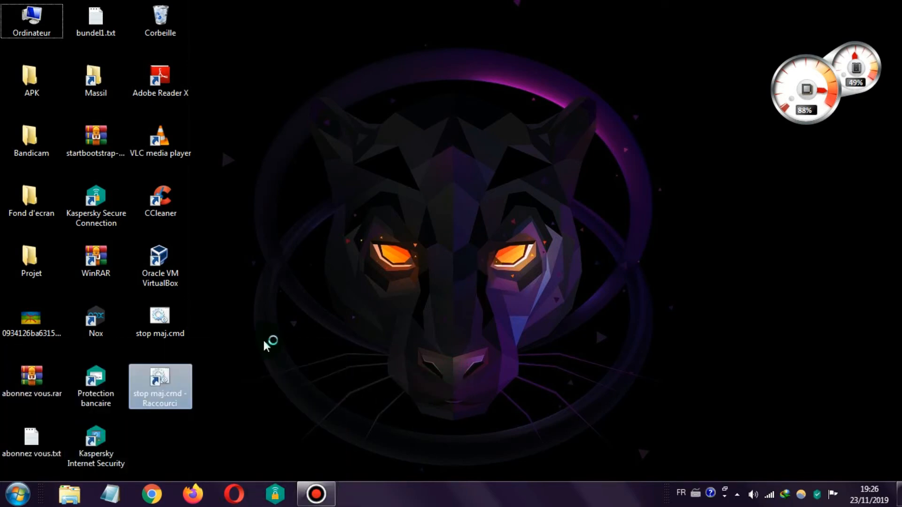
left_click(242, 332)
left_click(258, 360)
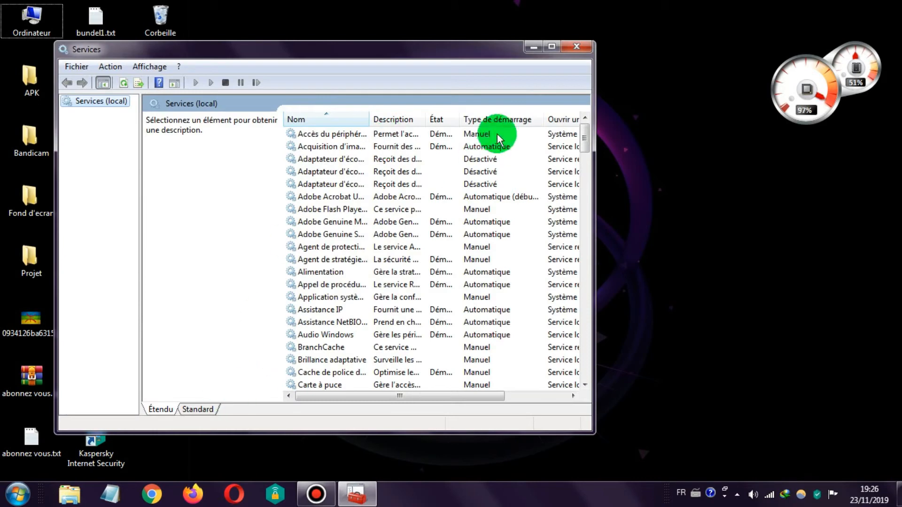
left_click(552, 46)
left_click(150, 461)
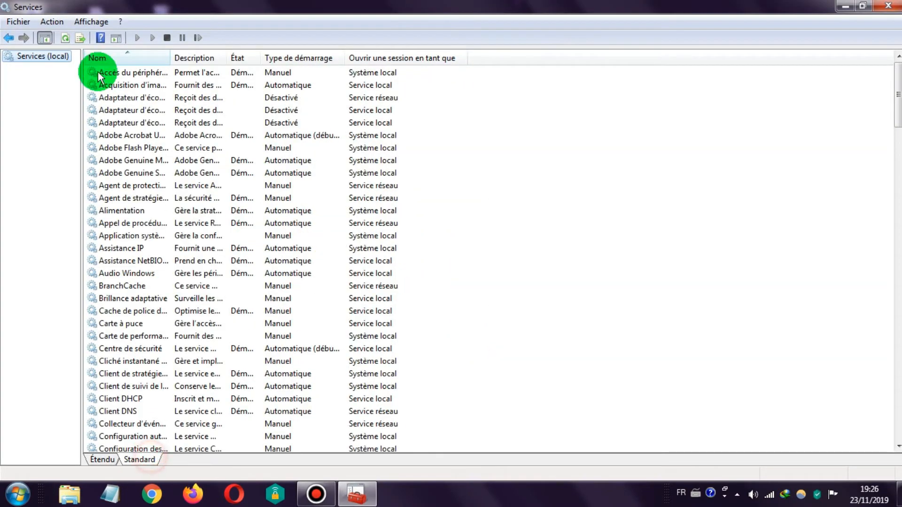
left_click(134, 58)
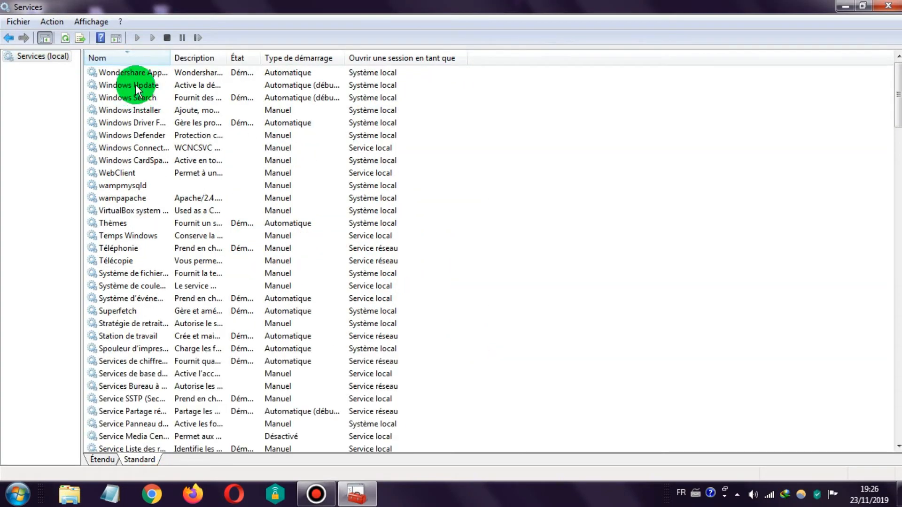
- Check the Windows Update service's status with the État column widened, and view its description in the Étendu view
left_click(141, 85)
left_click_drag(260, 58, 296, 58)
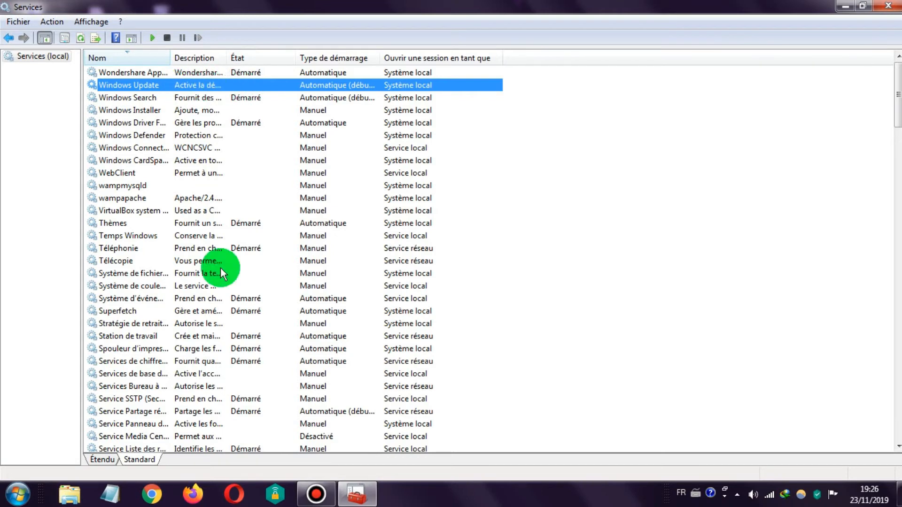
left_click(110, 459)
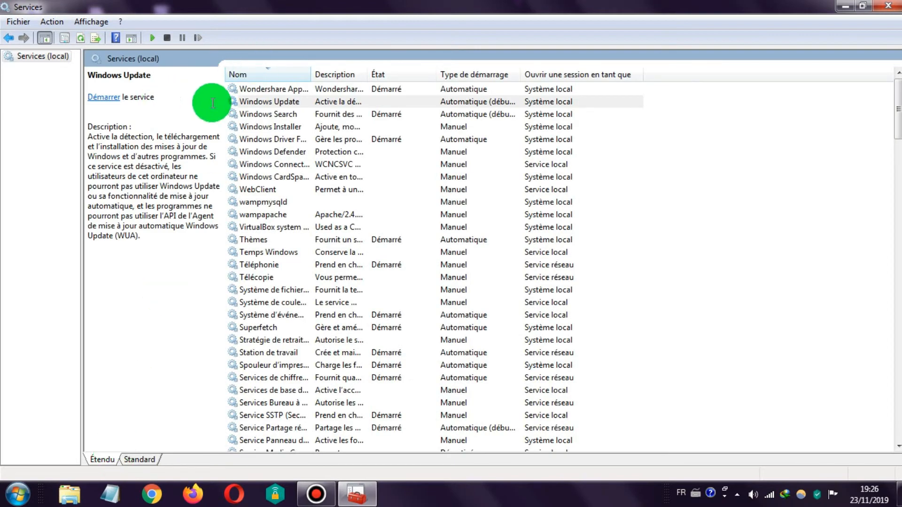
left_click(258, 103)
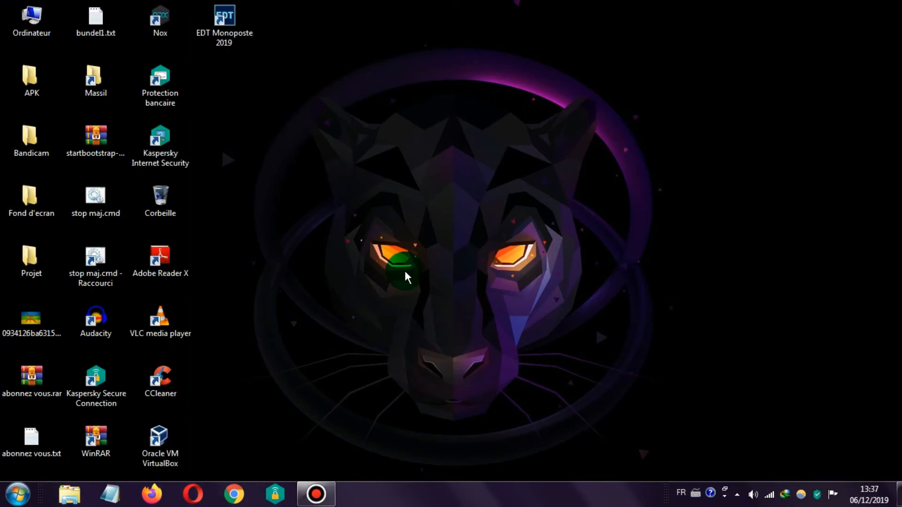
- Dismiss the Kaspersky notification, open Planificateur de tâches and browse the tasks in its library
left_click(882, 362)
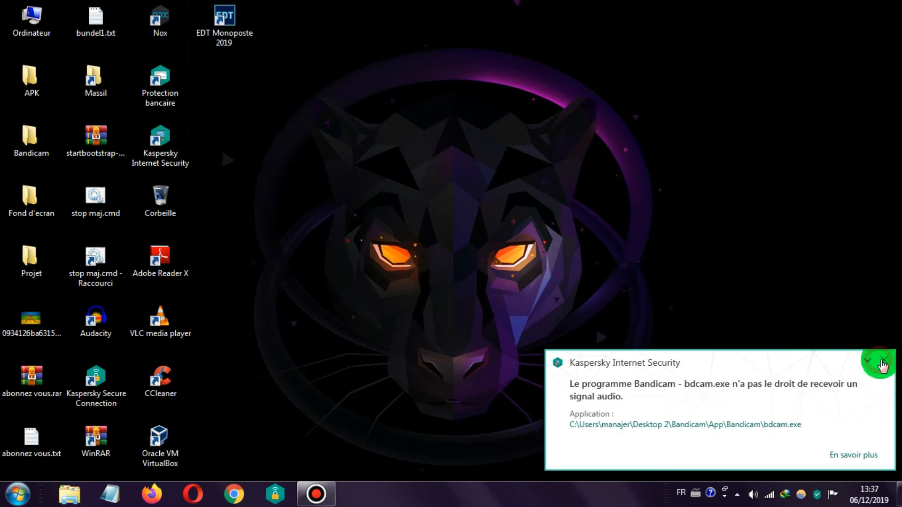
left_click(4, 492)
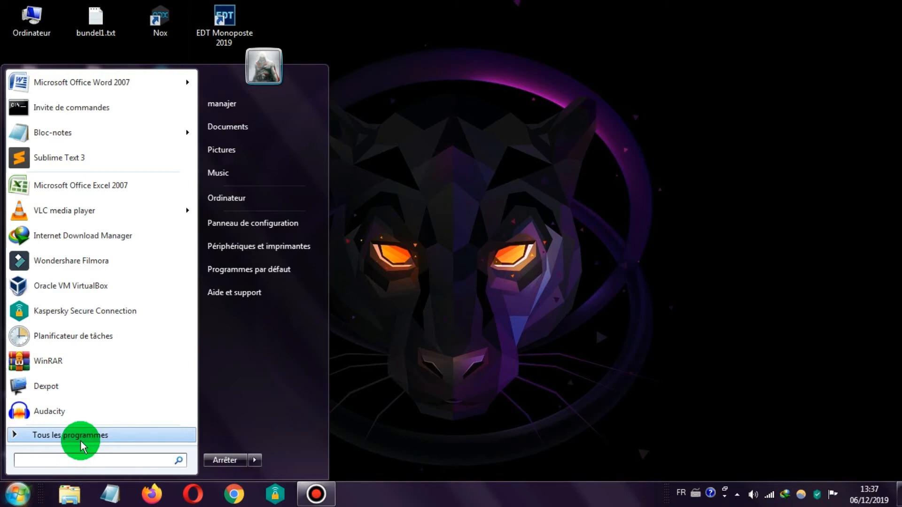
type("plani")
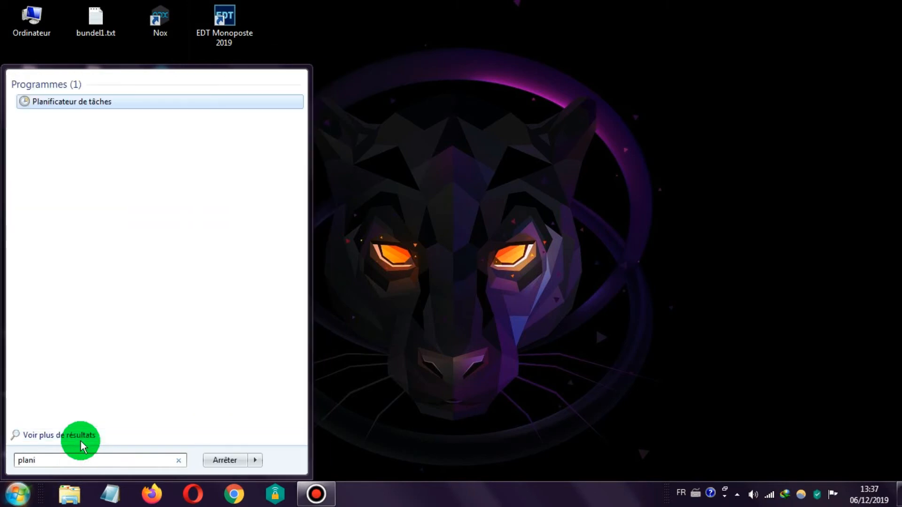
left_click(83, 102)
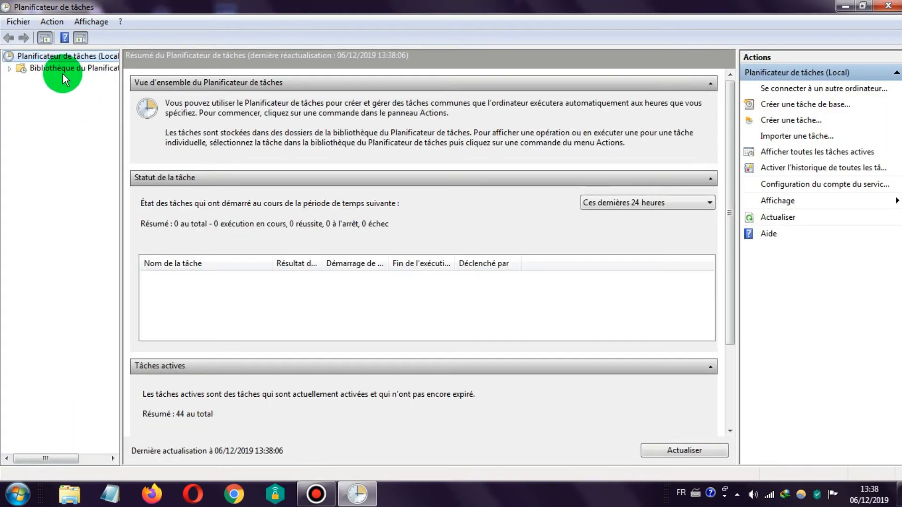
left_click(97, 70)
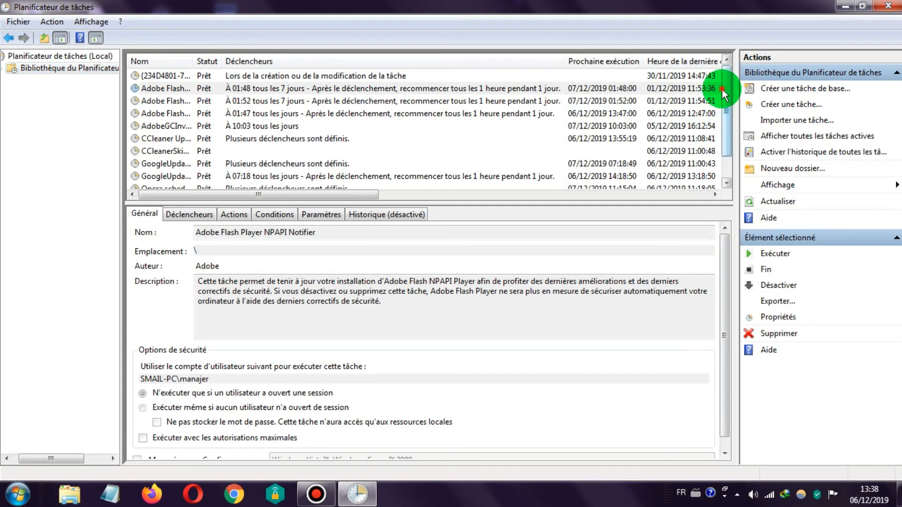
scroll(714, 108, "down", 1)
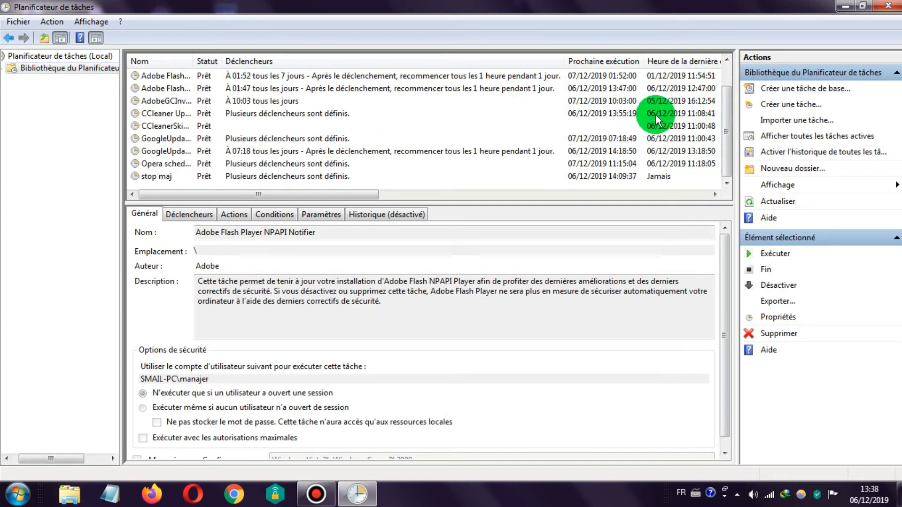
scroll(724, 120, "up", 1)
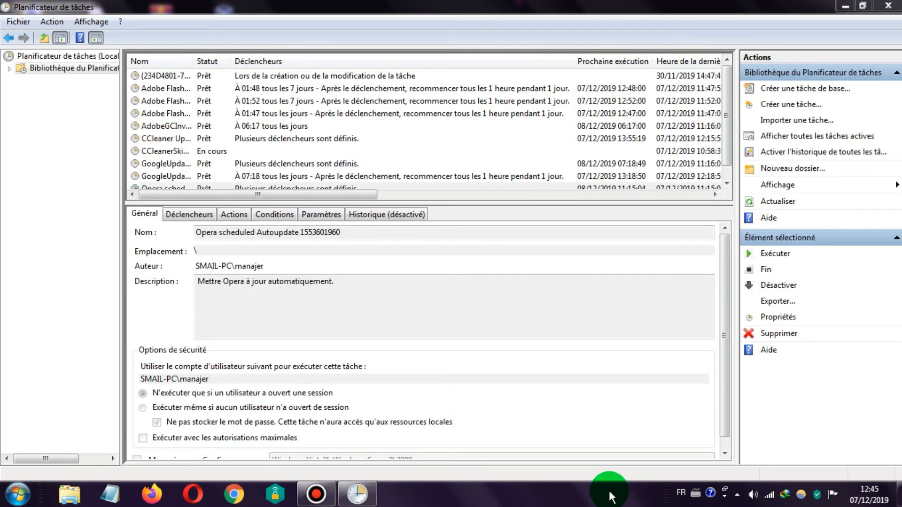
- Start a basic task named stop maj with the description "Désactiver les mises à jour windows"
left_click(884, 361)
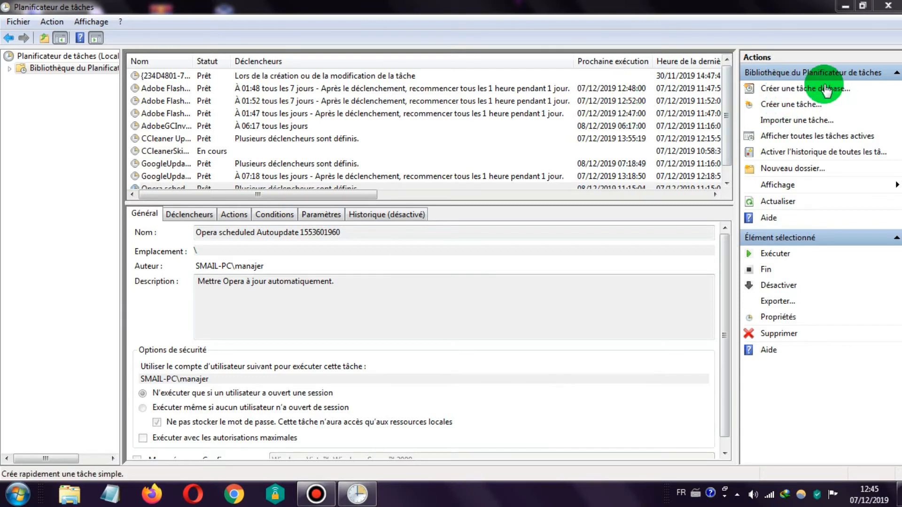
left_click(812, 87)
left_click(535, 186)
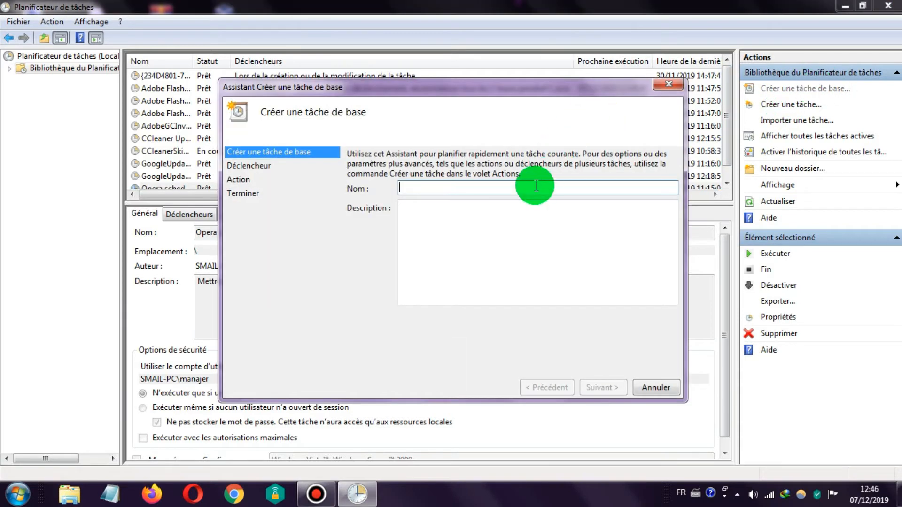
type("stop")
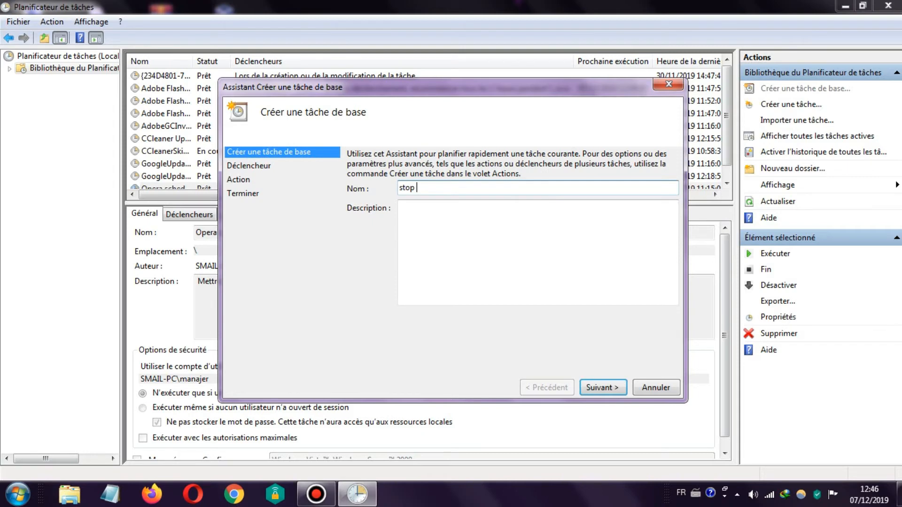
type(" maj")
left_click(541, 267)
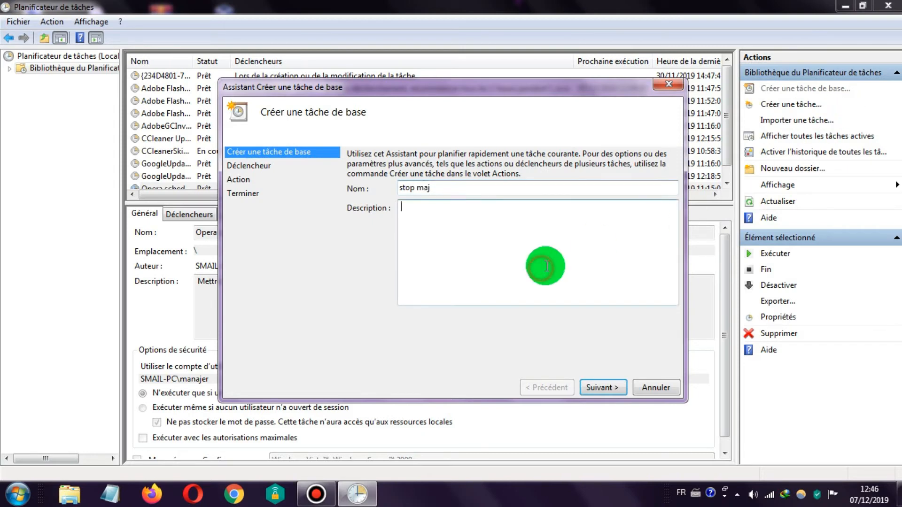
type("D")
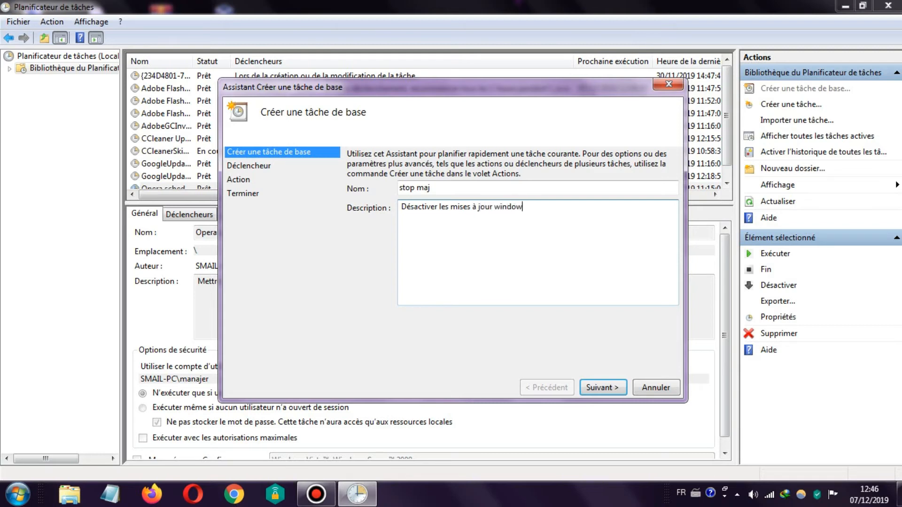
left_click(608, 388)
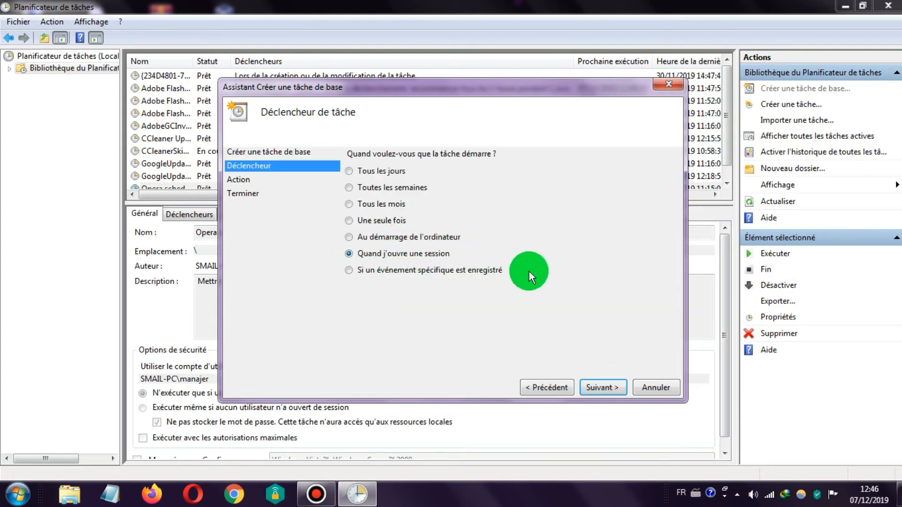
- Set the task to start the desktop script stop maj.cmd at logon (Quand j'ouvre une session), and finish the wizard
left_click(604, 387)
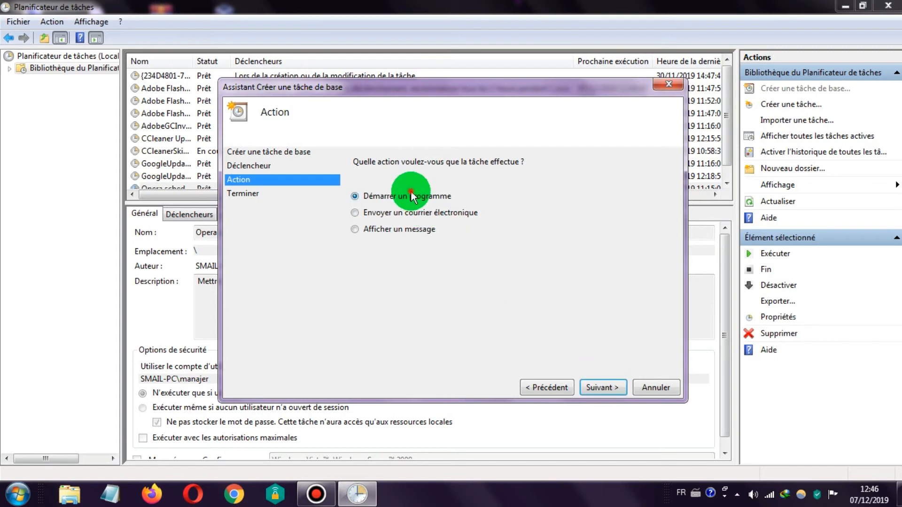
left_click(605, 387)
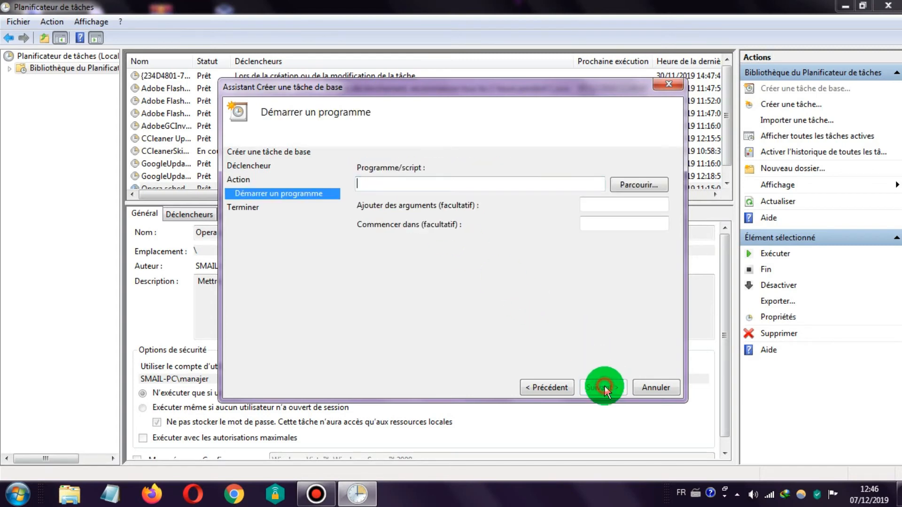
left_click(638, 188)
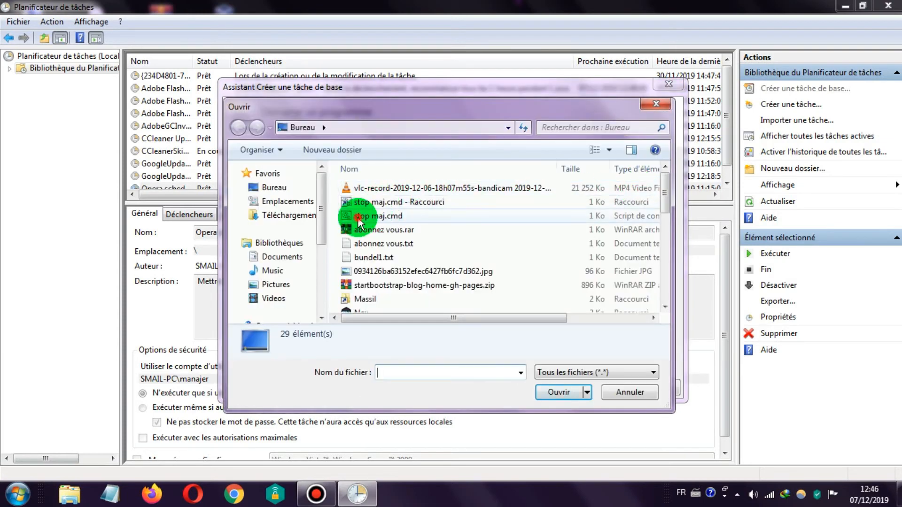
left_click(371, 217)
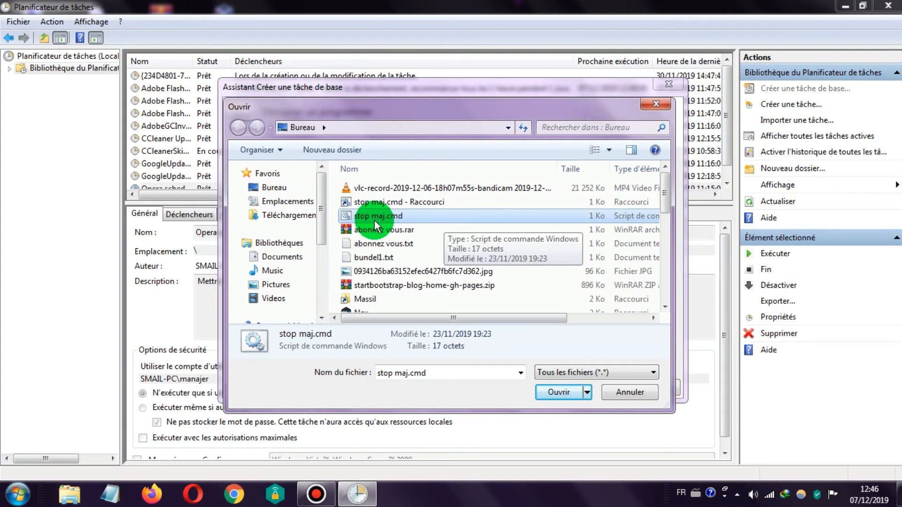
left_click(559, 392)
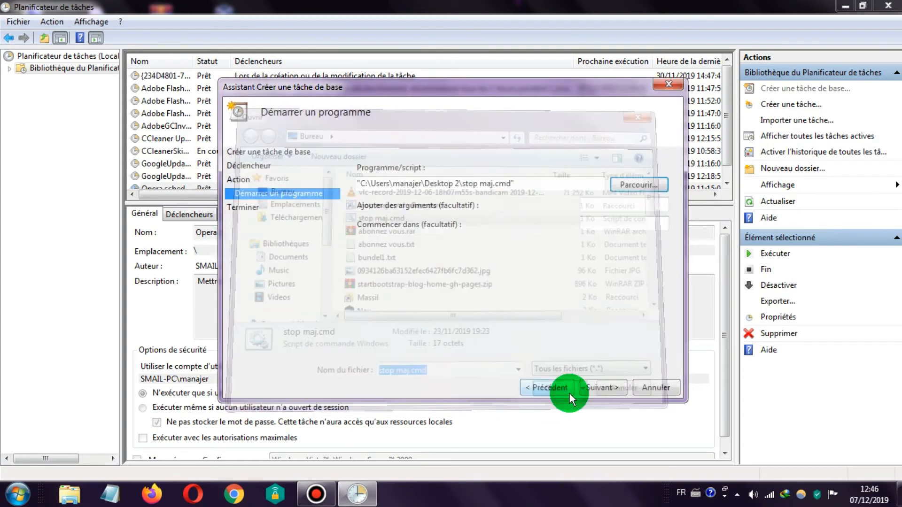
left_click(607, 388)
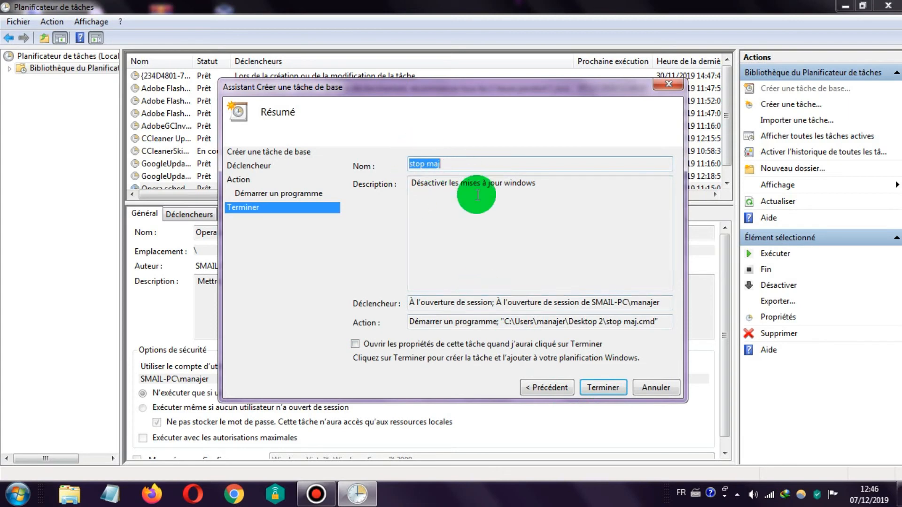
left_click(605, 392)
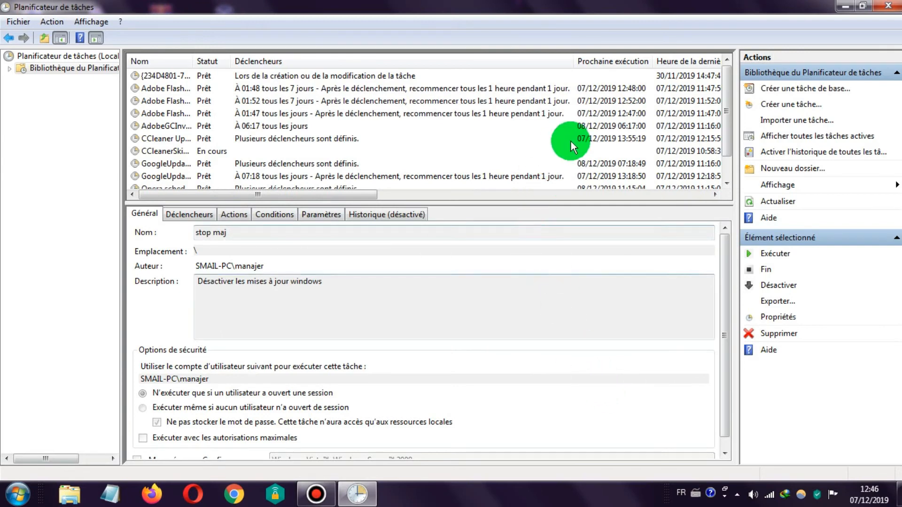
- Open the stop maj task's properties and set it to run even if the user is not connected, without saving the password
right_click(284, 172)
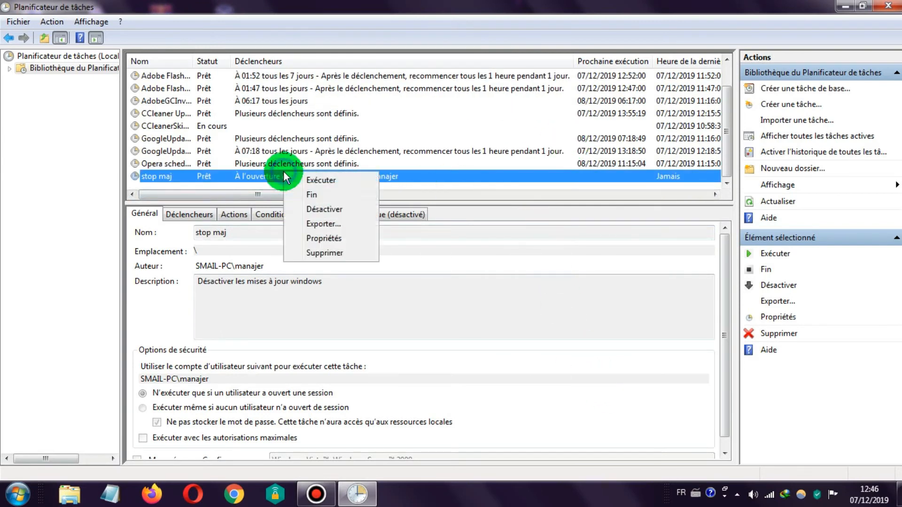
left_click(326, 241)
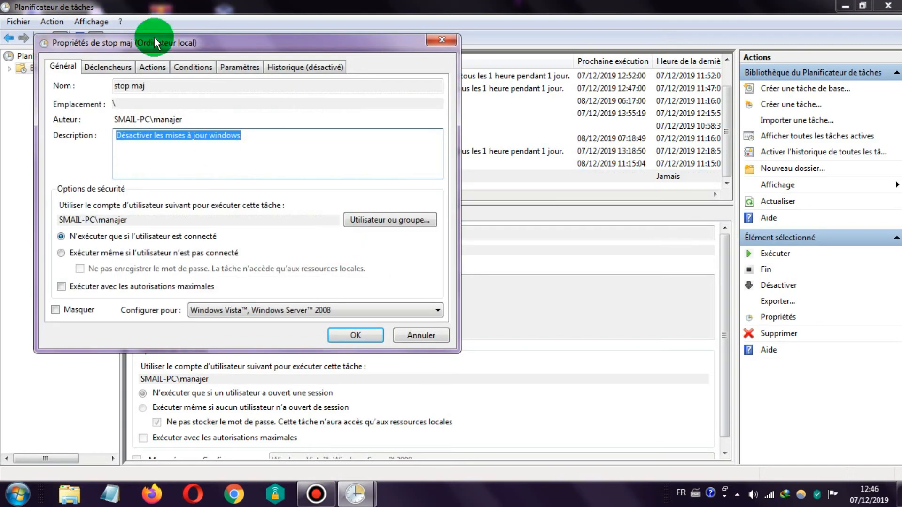
left_click_drag(178, 40, 297, 70)
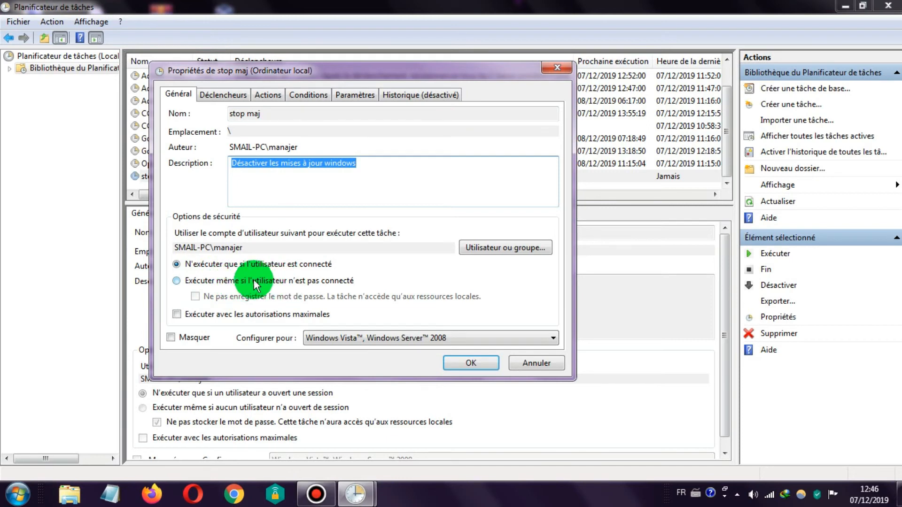
left_click(234, 282)
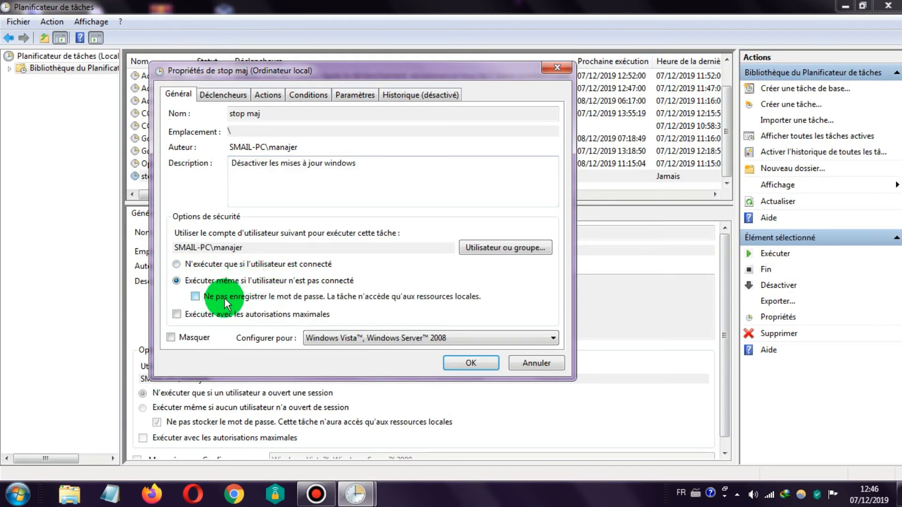
left_click(253, 300)
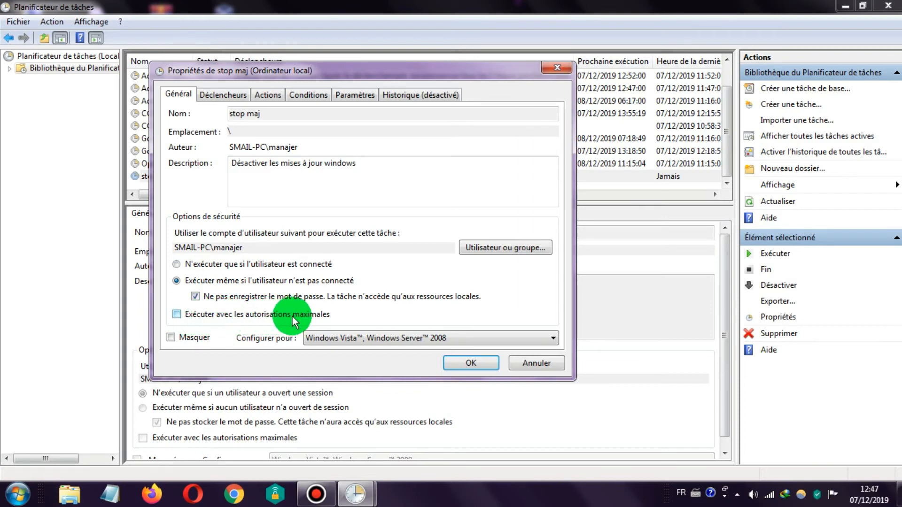
- Set the task to run with maximum permissions (autorisations maximales) and configure it for Windows 7, Windows Server 2008 R2
left_click(235, 314)
left_click(350, 339)
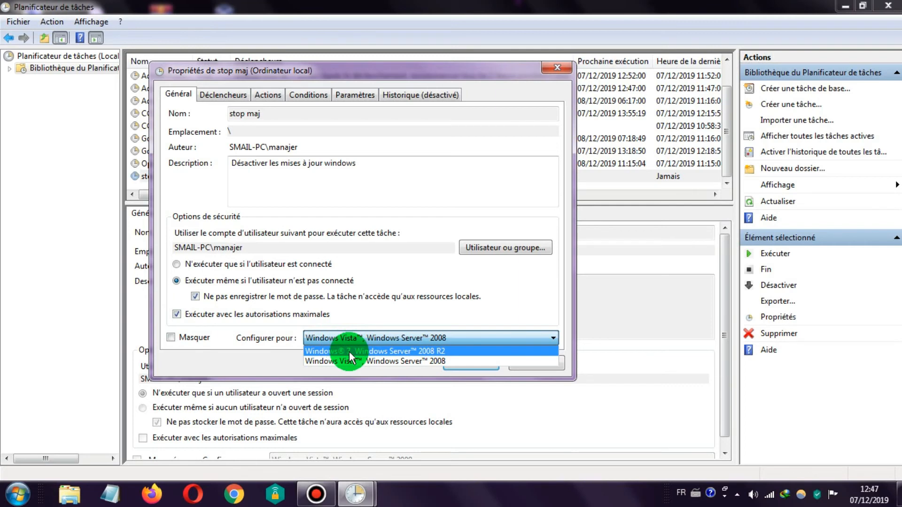
left_click(439, 352)
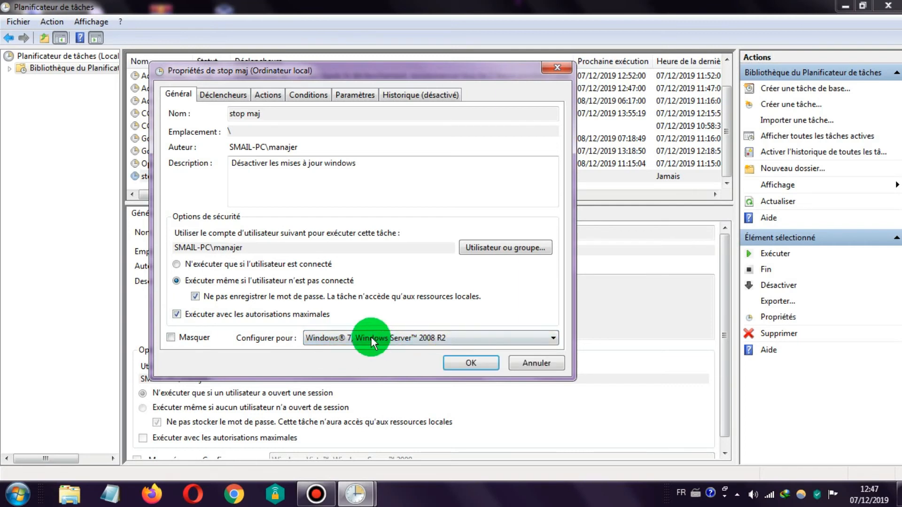
- Start a new scheduled trigger for the task that runs every day (Chaque jour) at 06:00:00
left_click(221, 95)
left_click(199, 332)
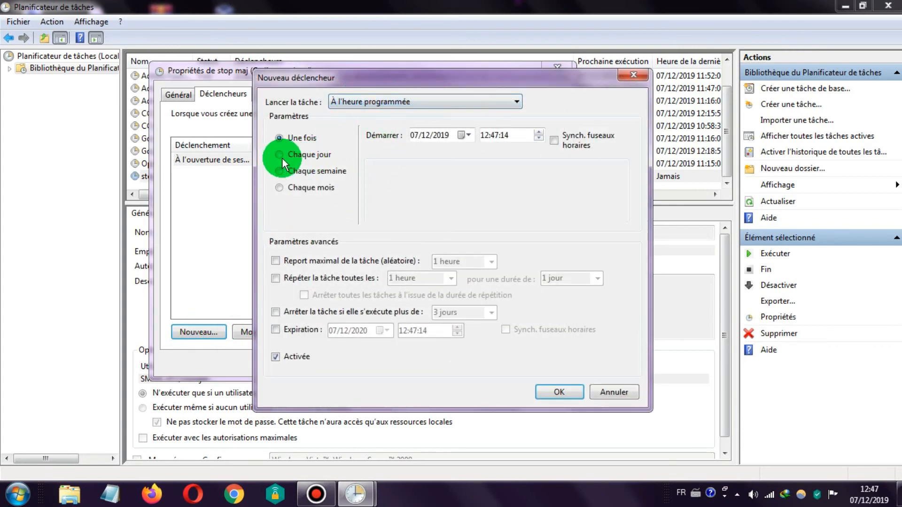
left_click(301, 156)
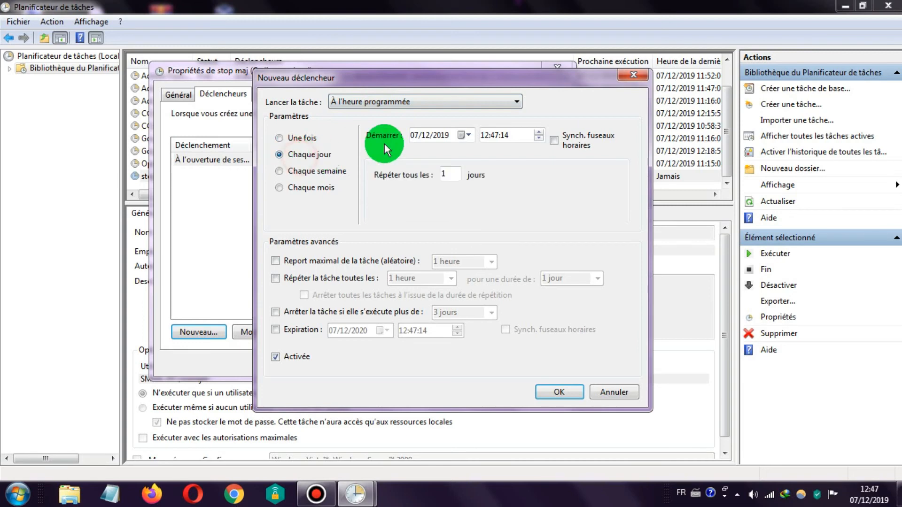
left_click(484, 135)
type("0")
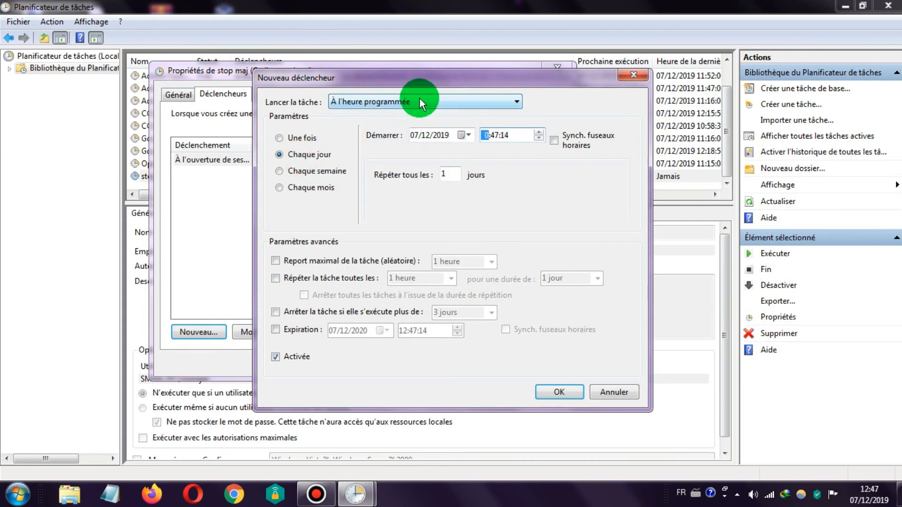
type("6:00:00")
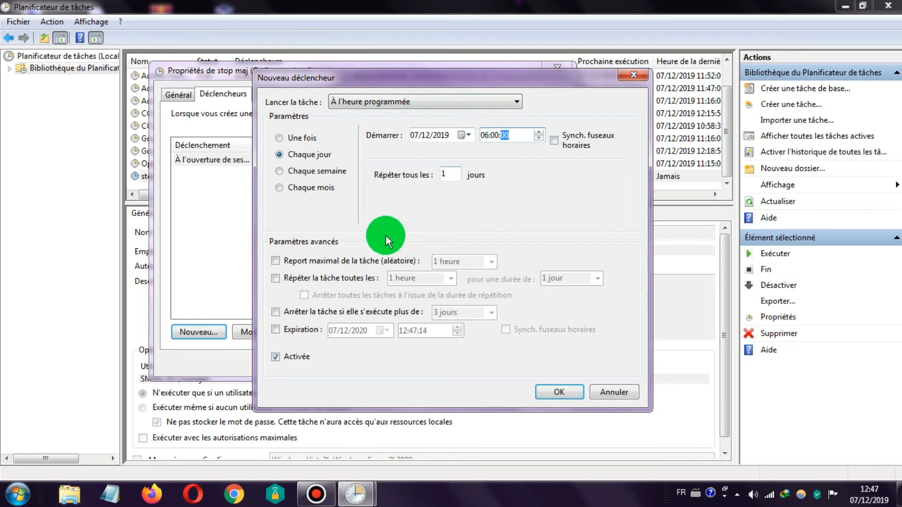
- Make the daily trigger repeat every 1 hour indefinitely, stop the task if it runs over 30 minutes, and confirm the trigger
left_click(327, 279)
left_click(597, 279)
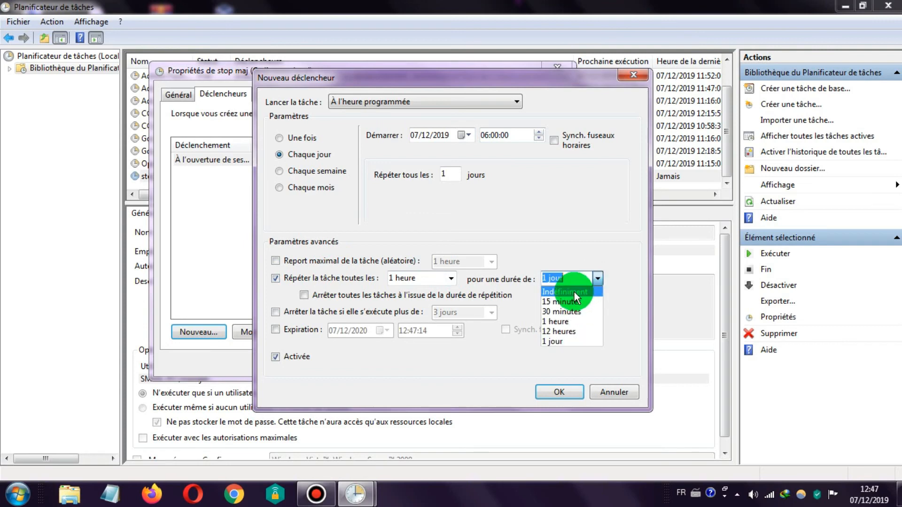
left_click(576, 289)
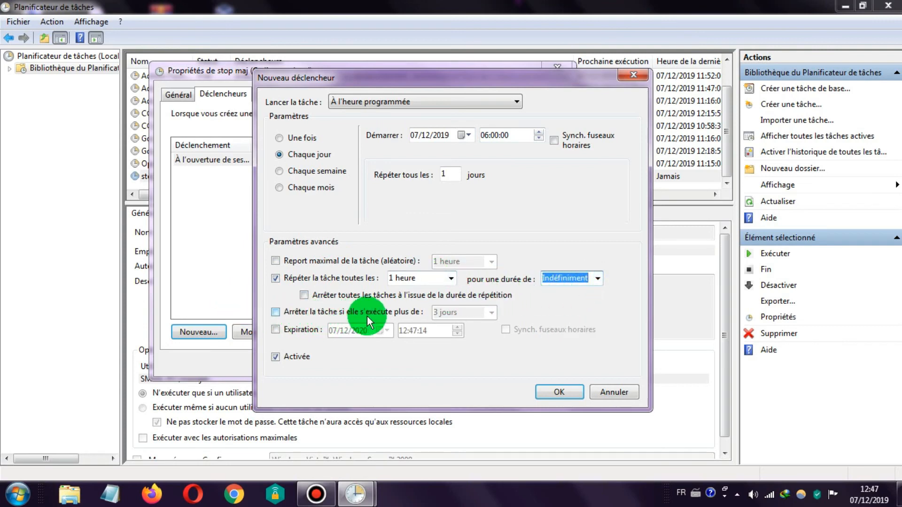
left_click(337, 314)
left_click(488, 313)
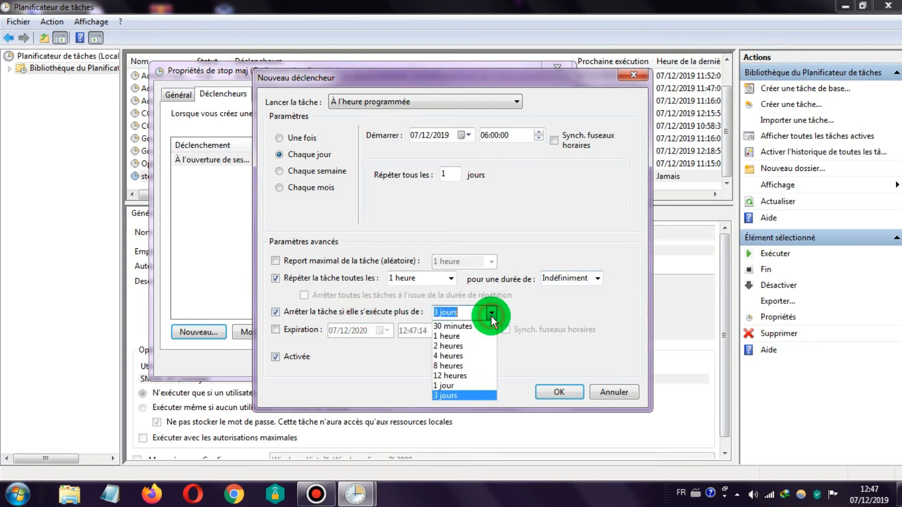
left_click(466, 327)
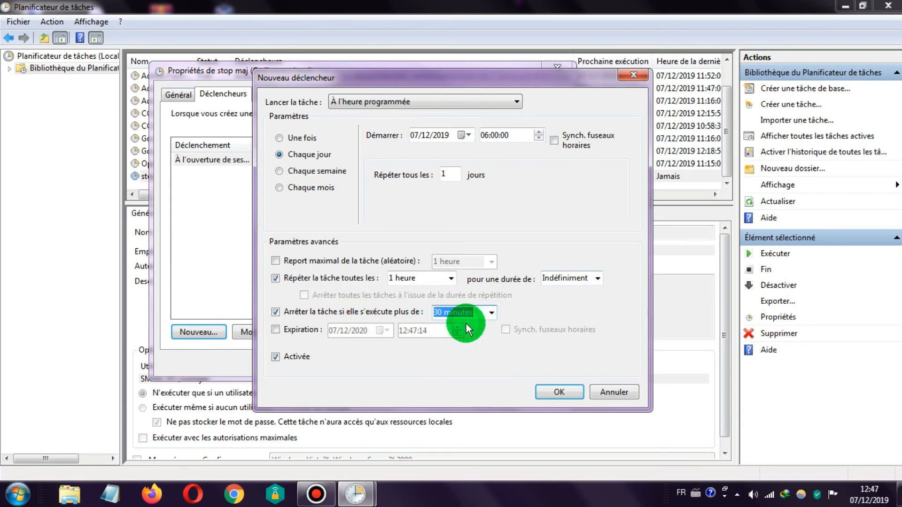
left_click(561, 393)
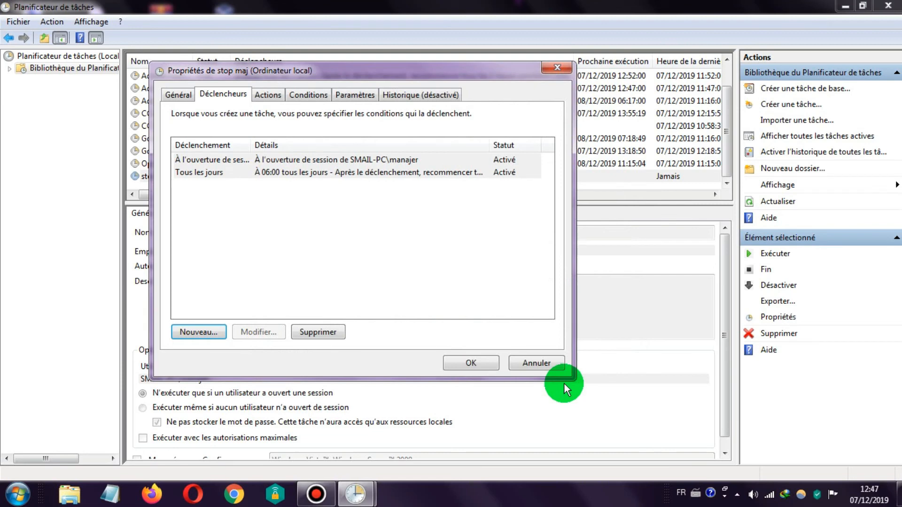
- Add another trigger that launches the task at system startup (Au démarrage), and confirm the task's properties
left_click(199, 333)
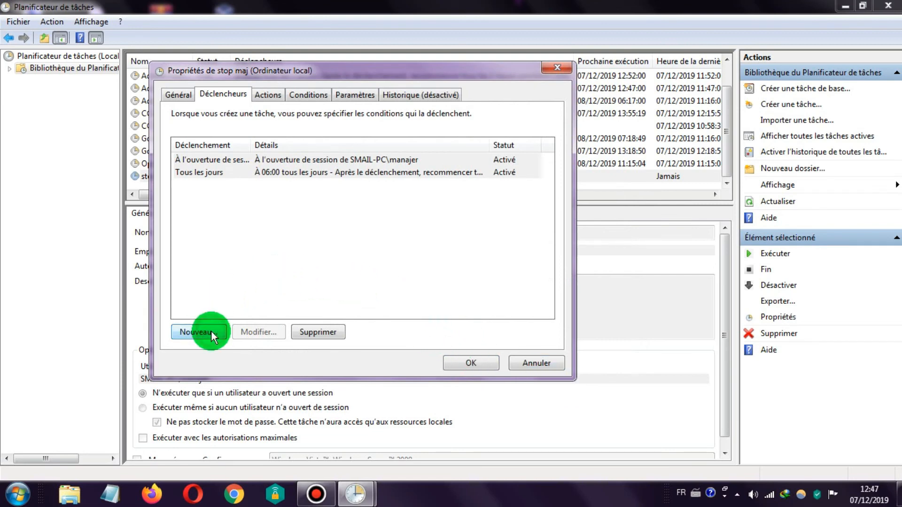
left_click(368, 102)
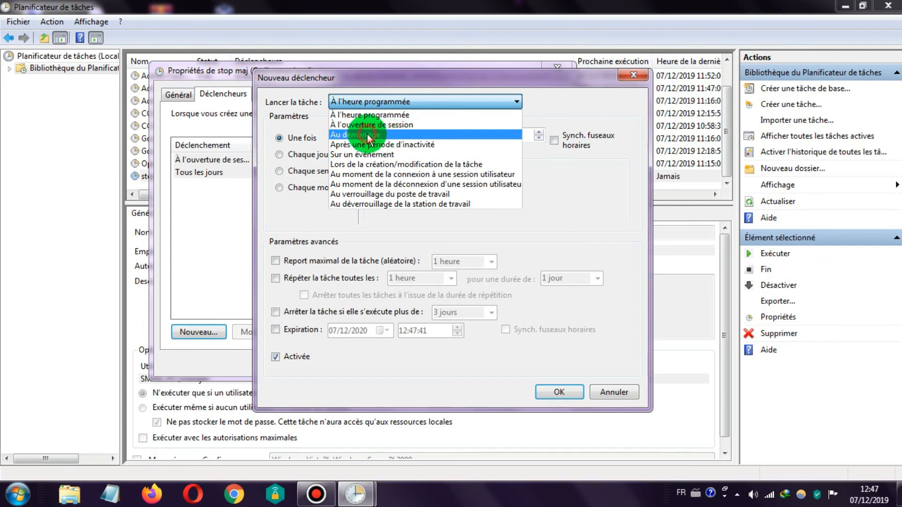
left_click(392, 135)
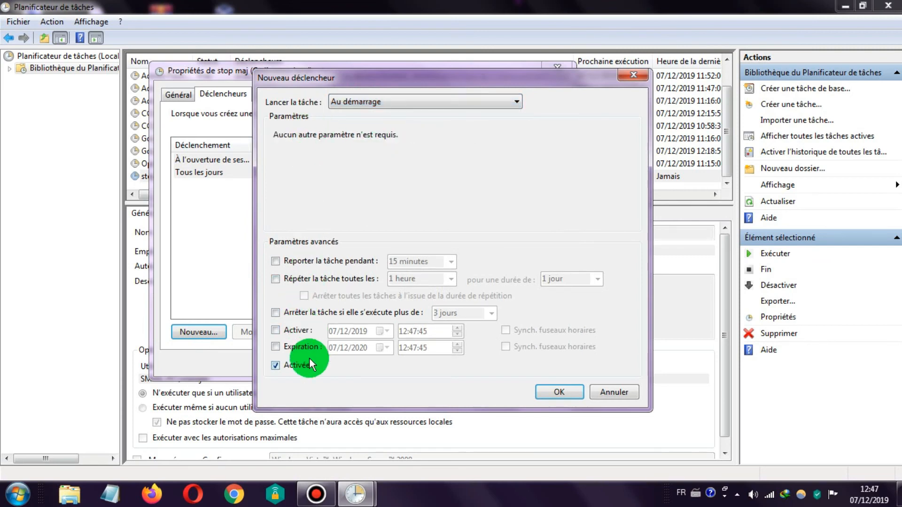
left_click(549, 392)
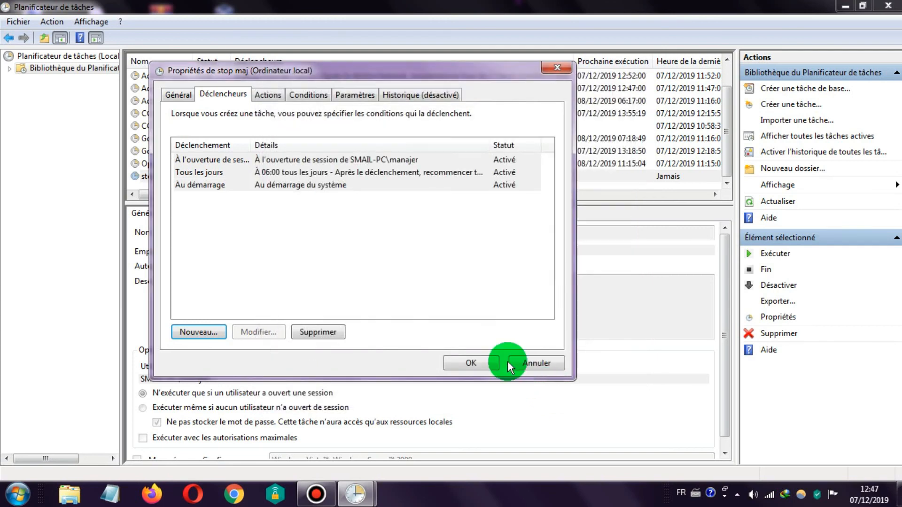
left_click(484, 364)
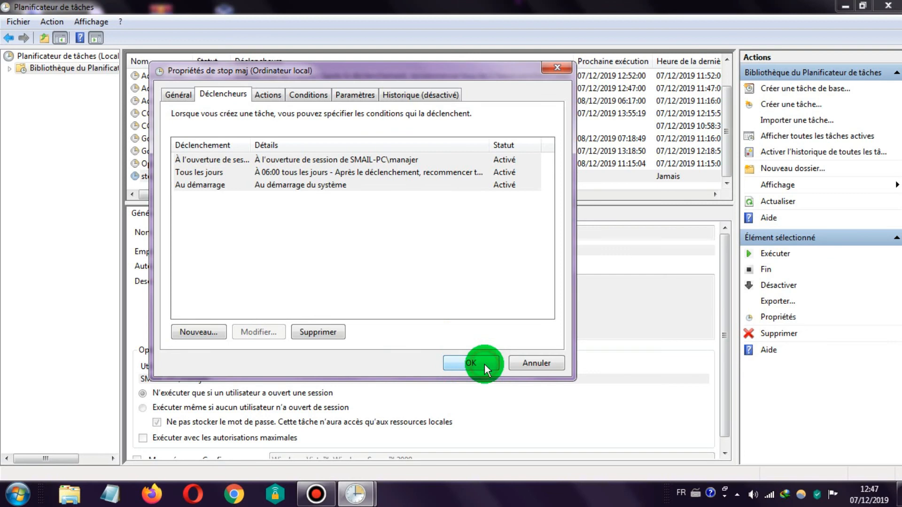